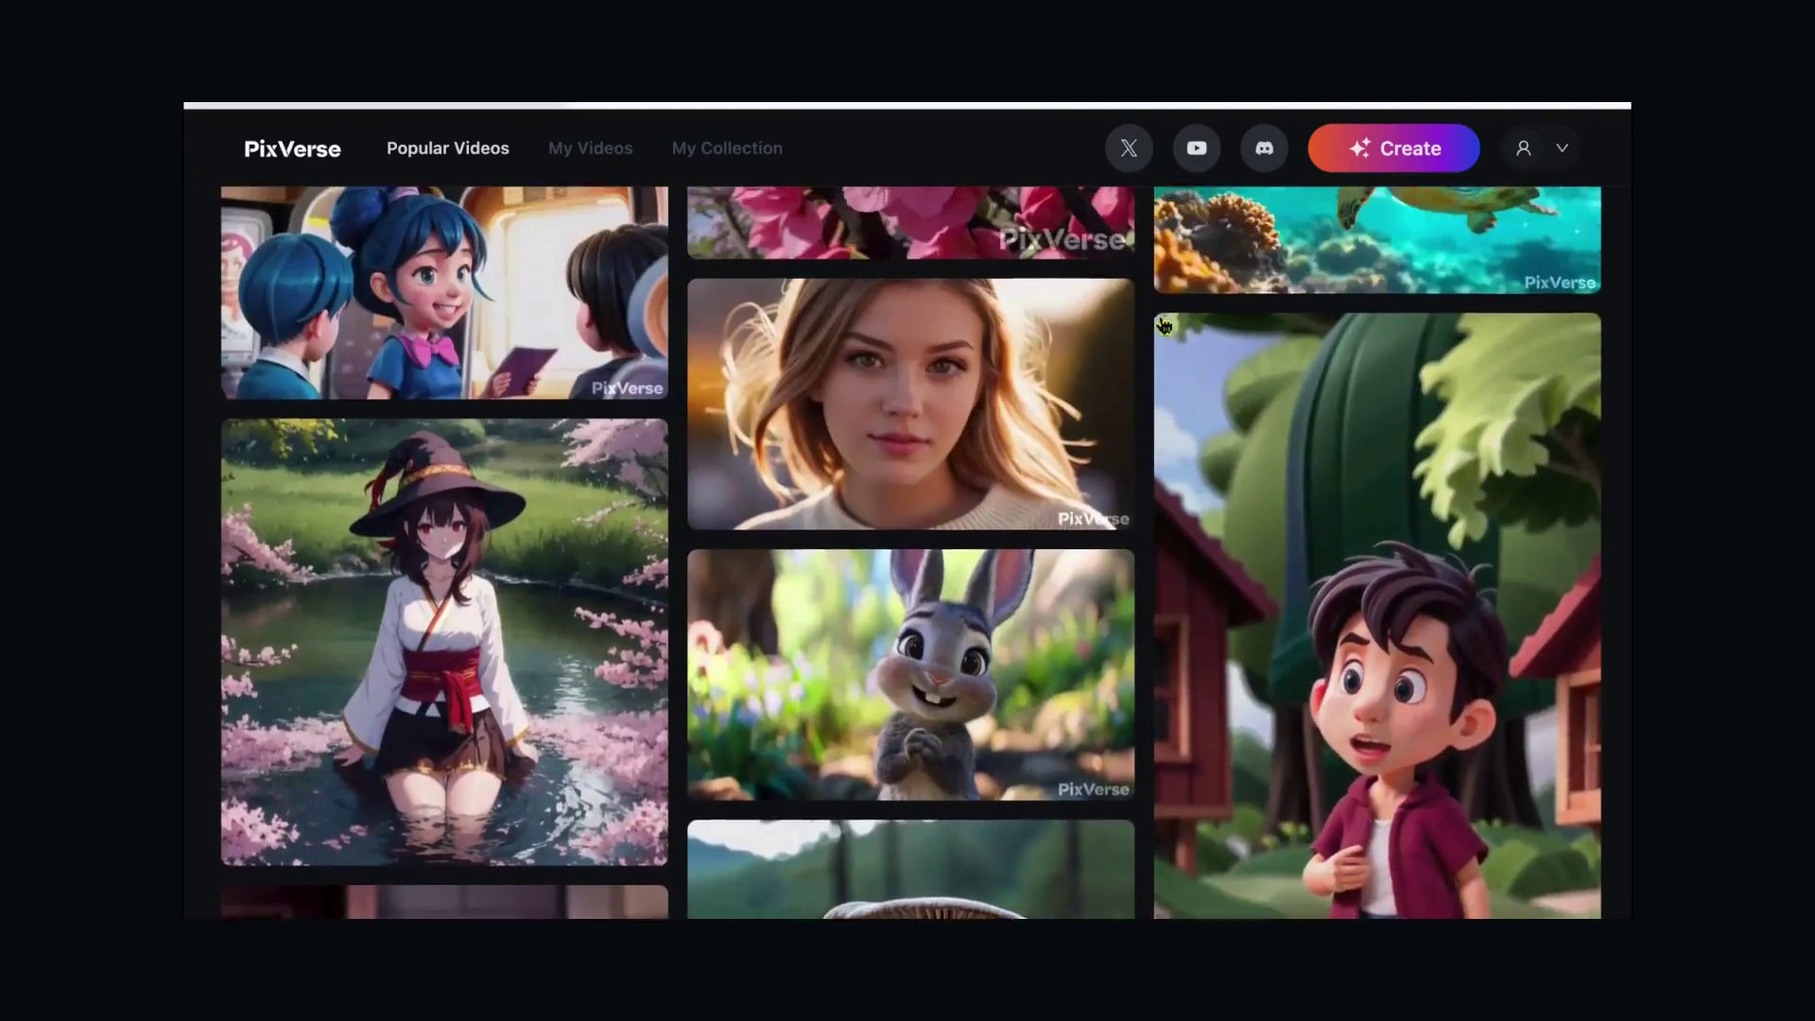
- Enter the PixVerse web app from the landing page and start signing in with Google
scroll(1165, 326, "up", 3)
scroll(1165, 327, "down", 15)
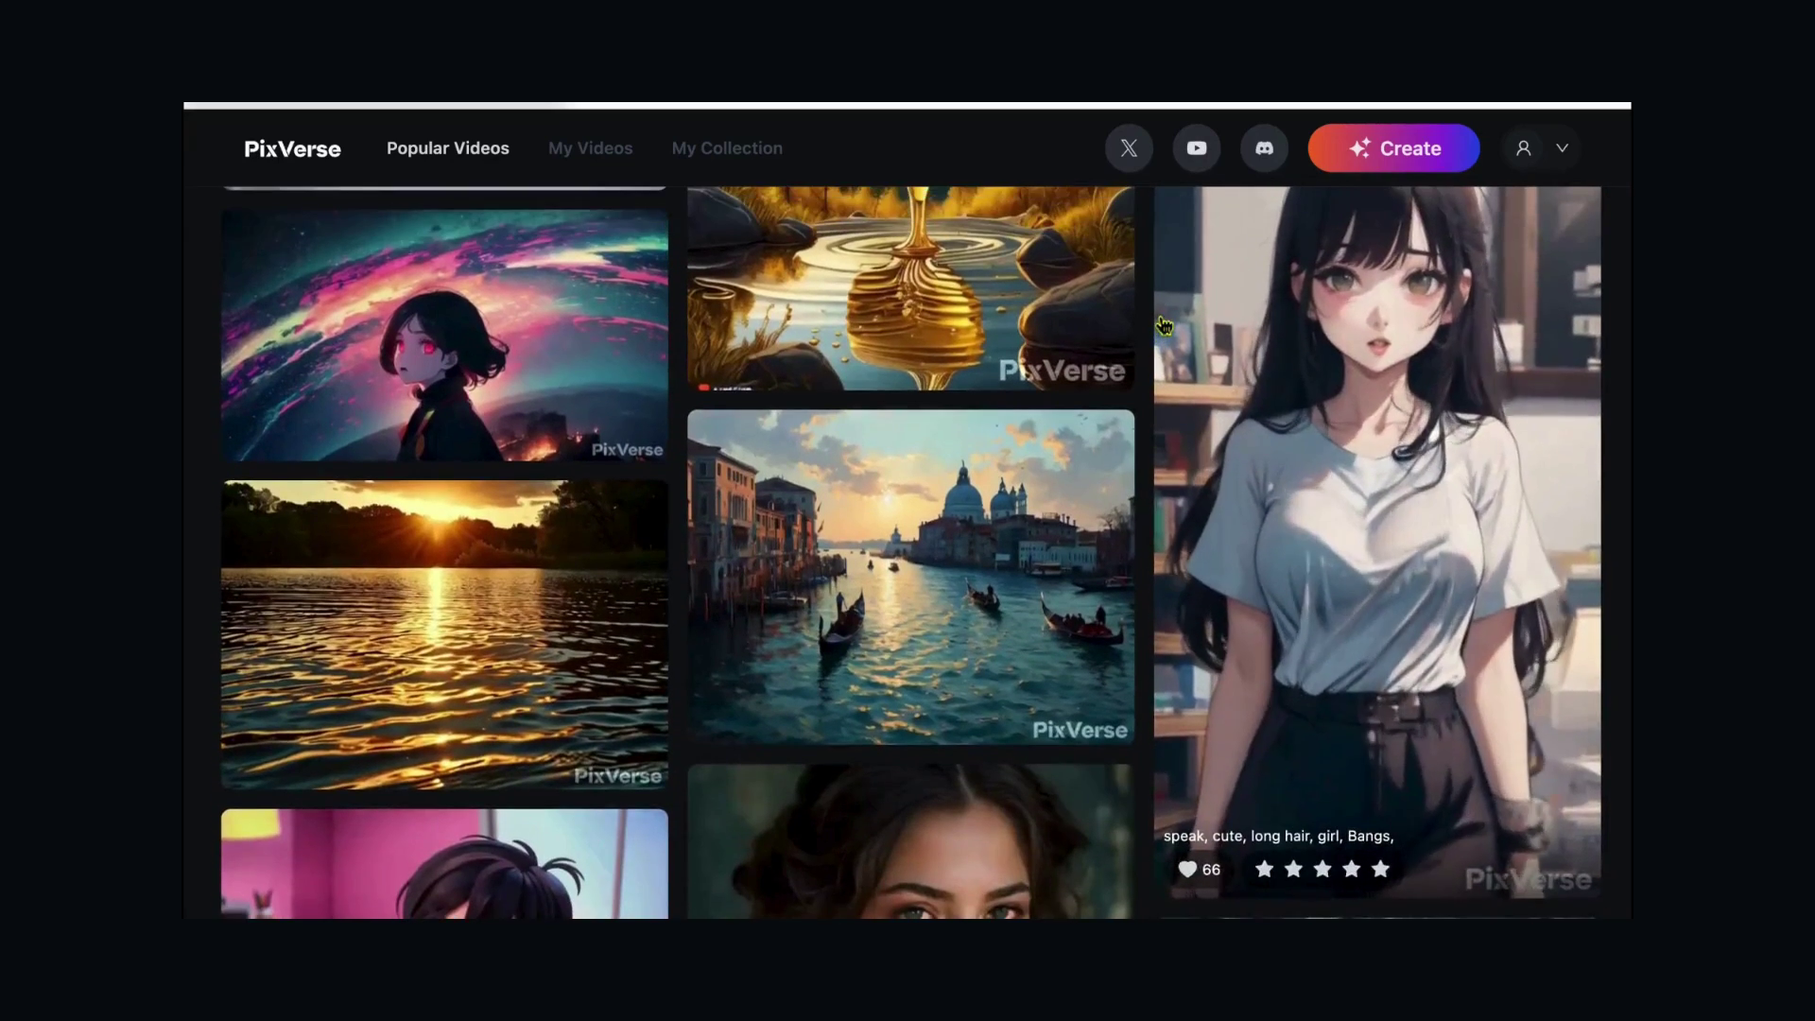
scroll(1165, 326, "up", 10)
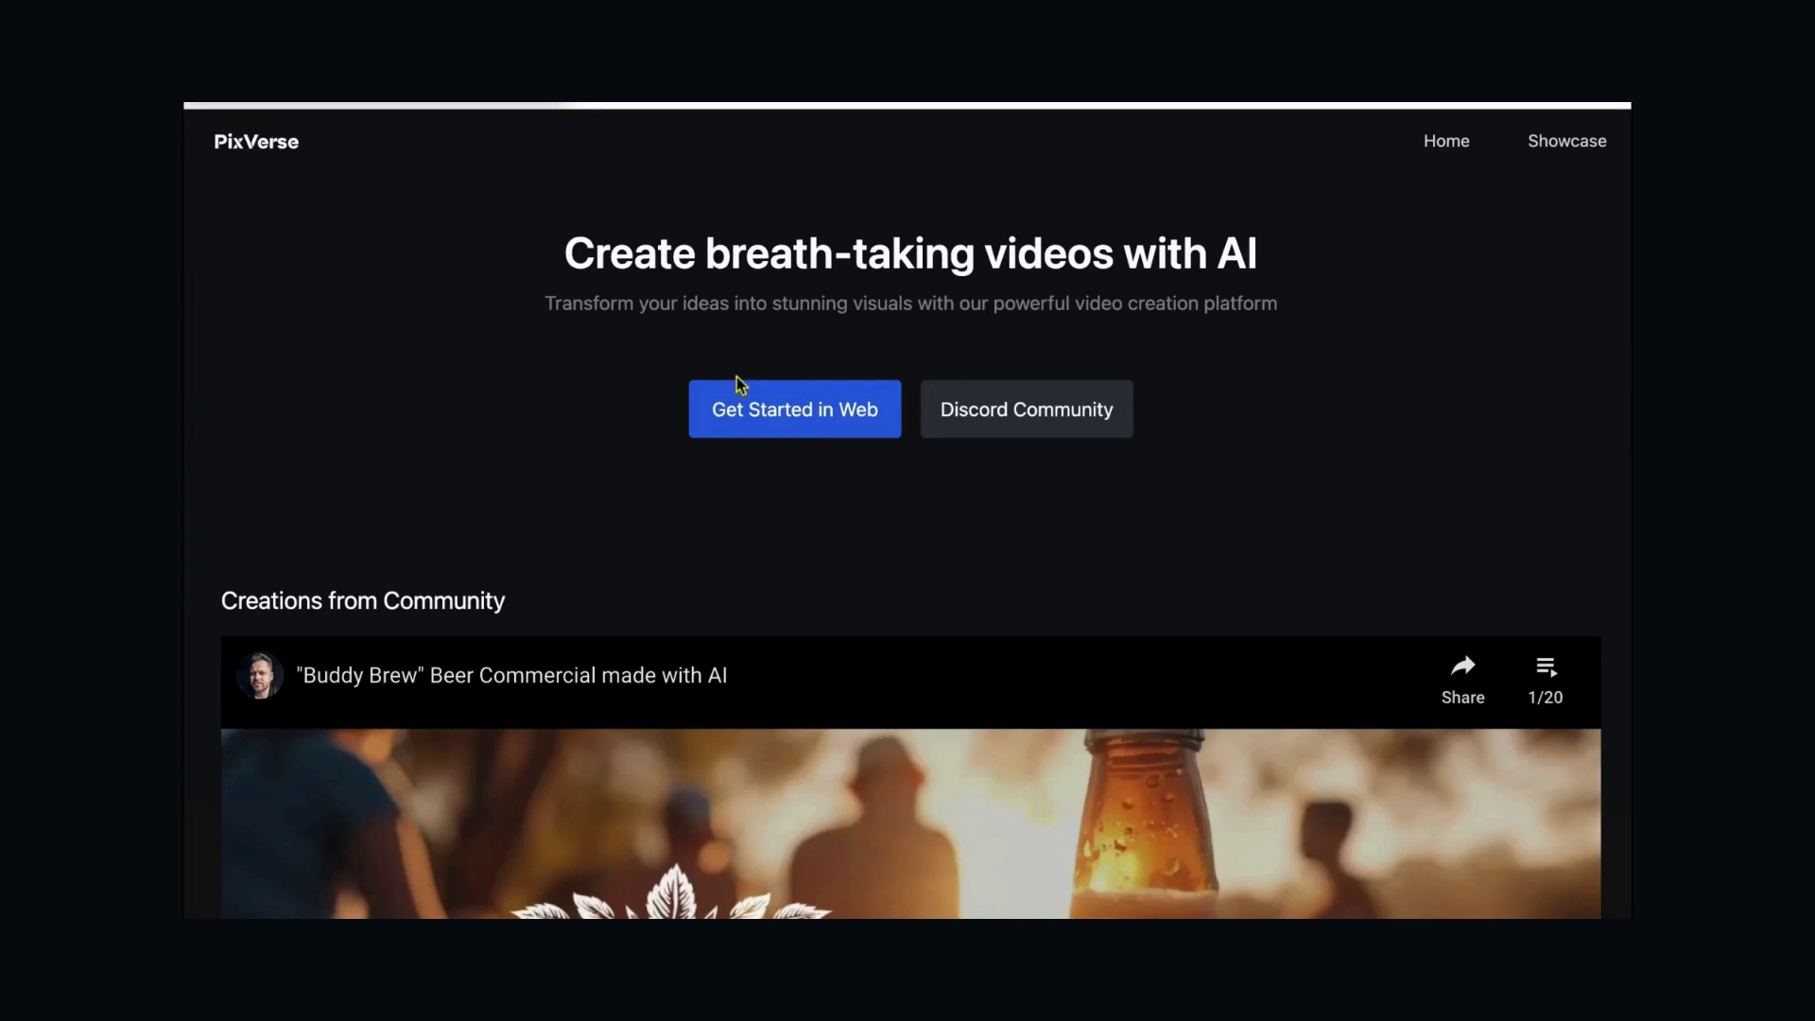
left_click(814, 422)
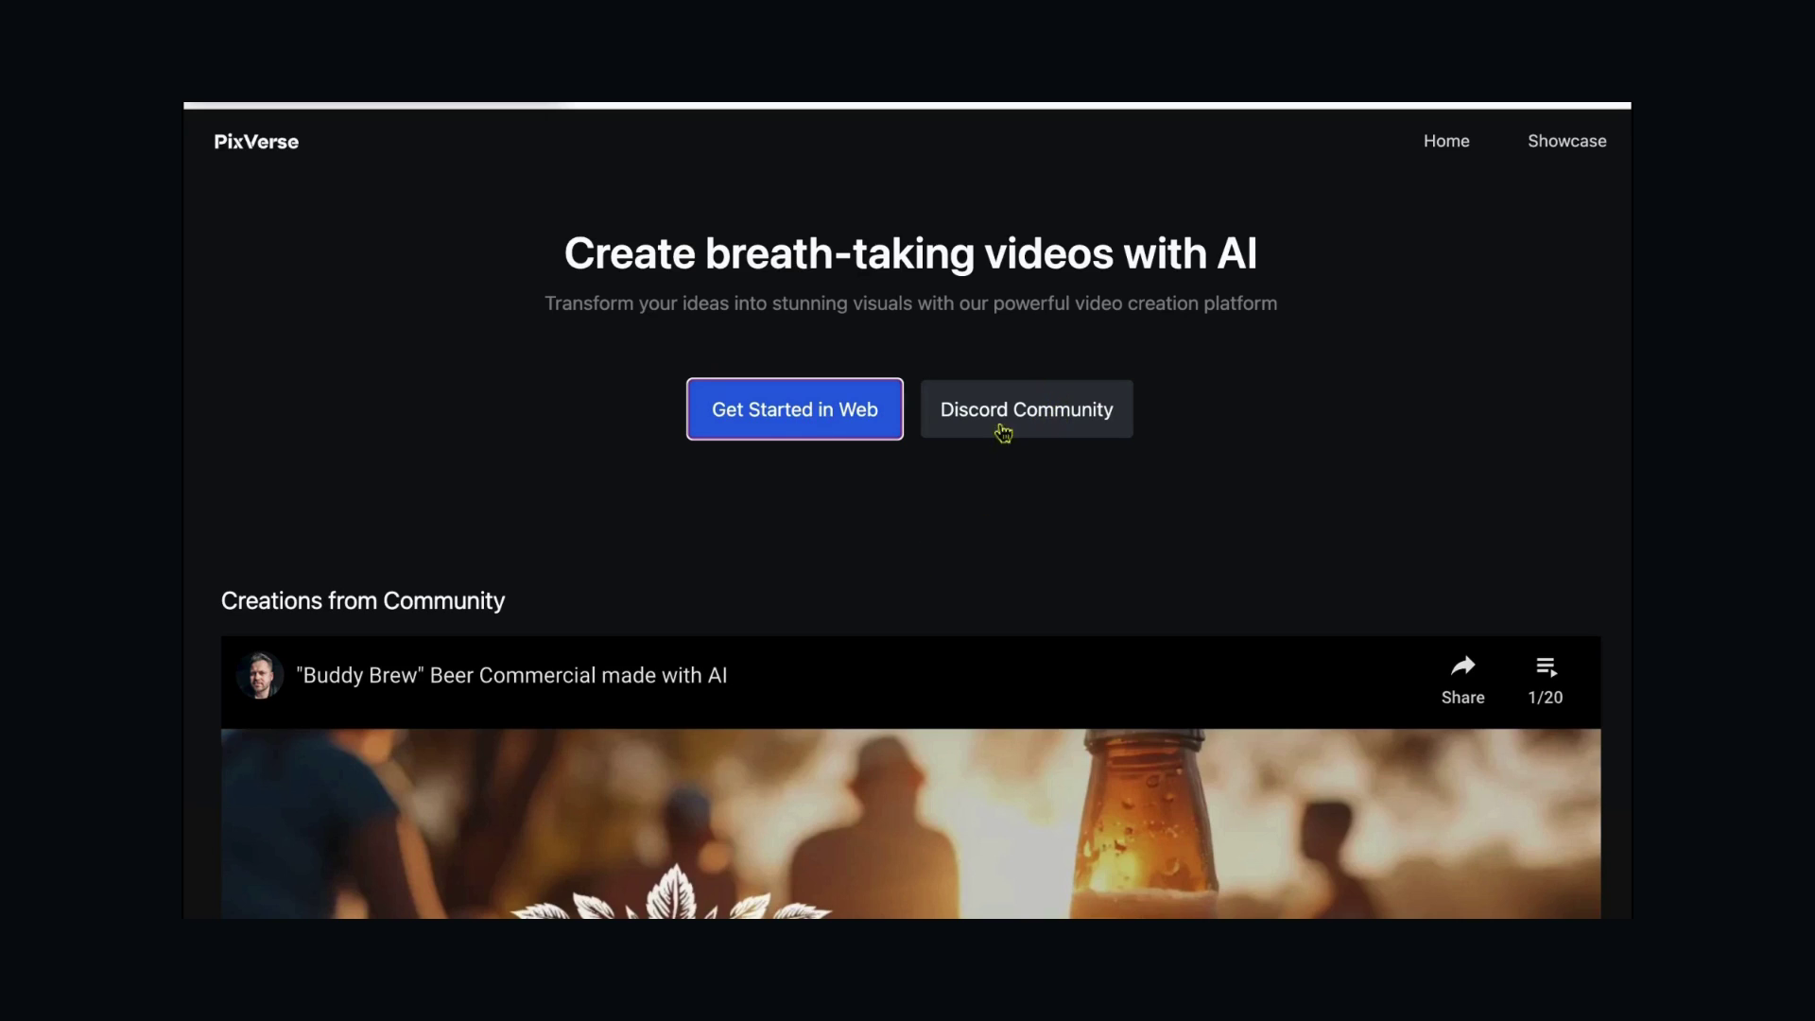
left_click(839, 420)
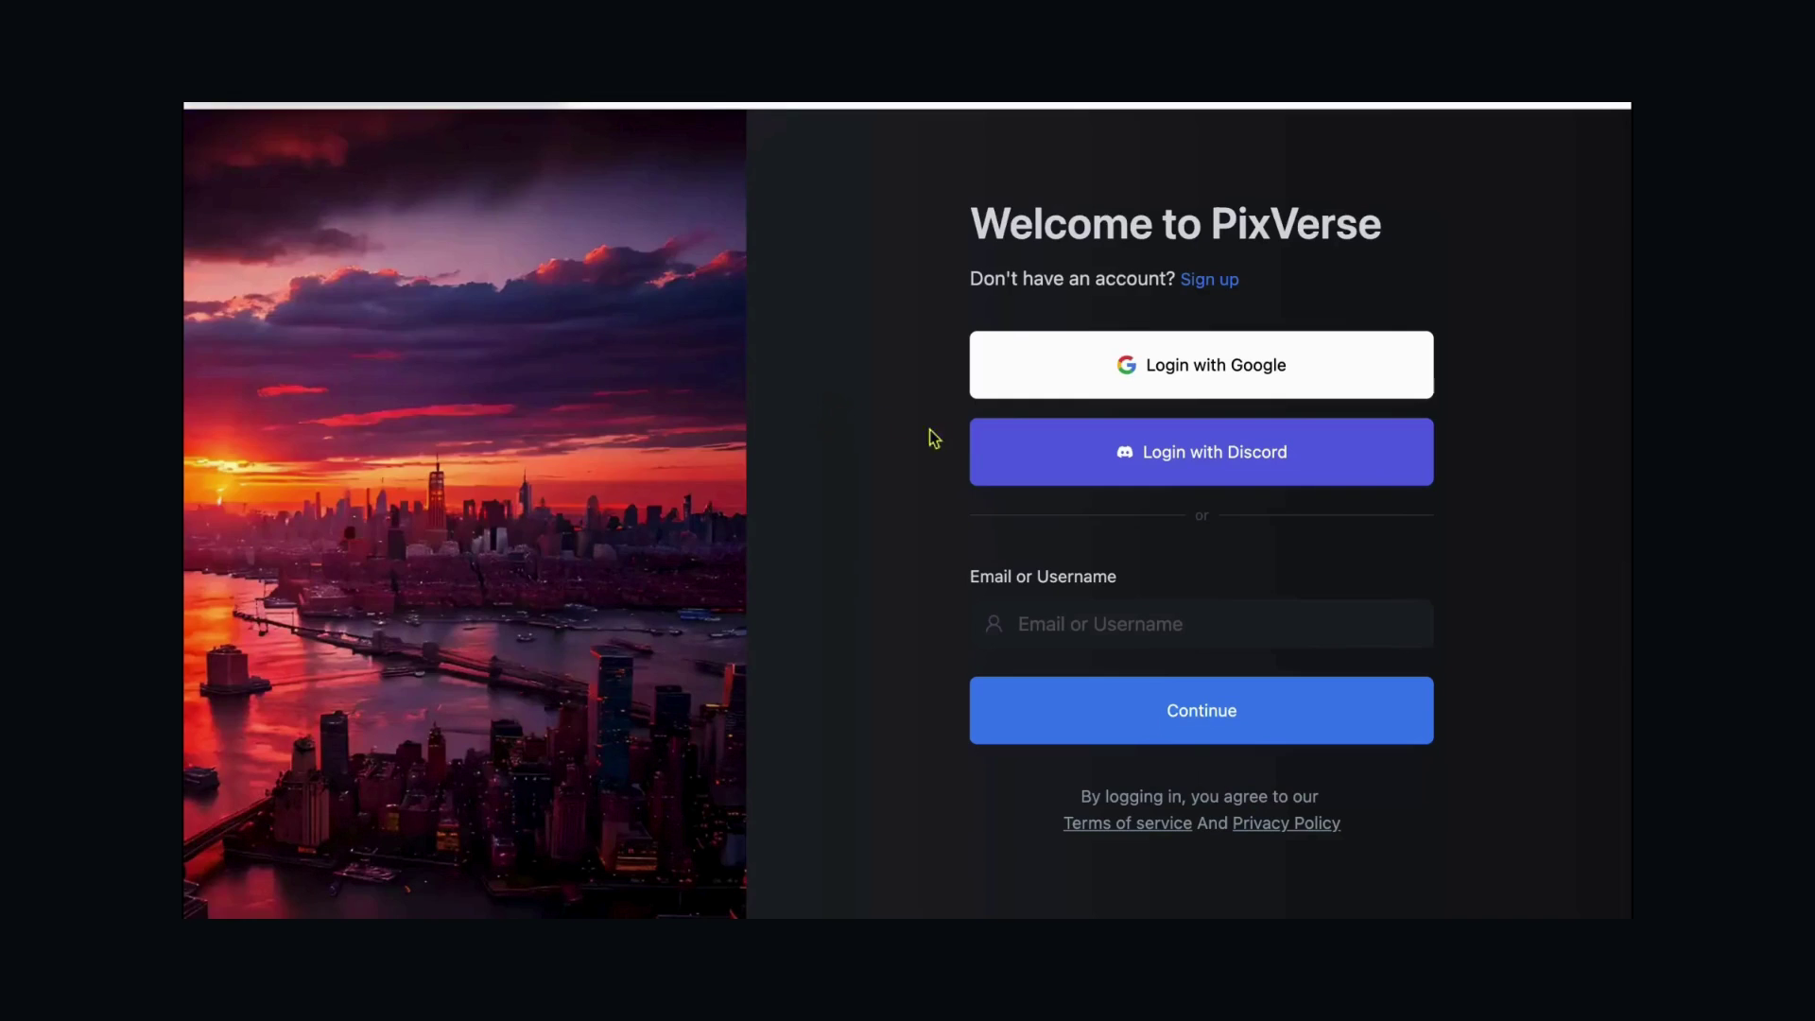
left_click(1189, 368)
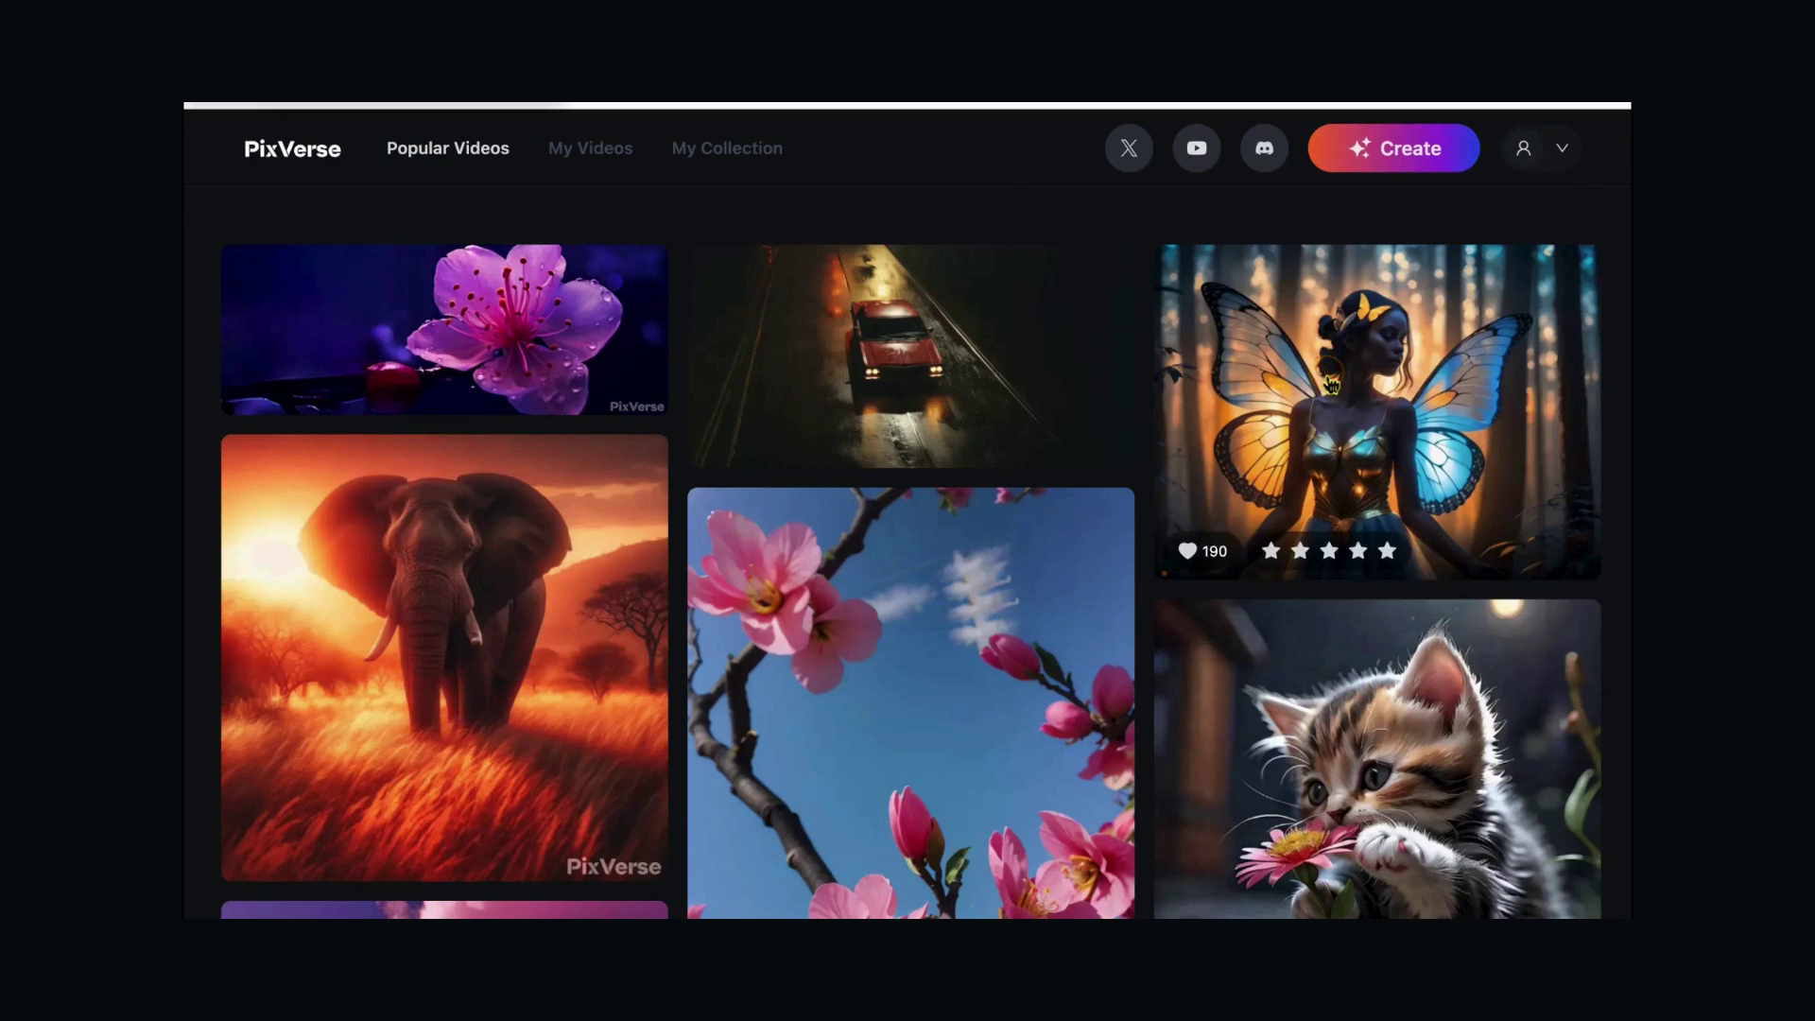
- Scroll down the Popular Videos gallery to reach the blue bird clip
scroll(1162, 325, "down", 2)
scroll(1163, 325, "down", 9)
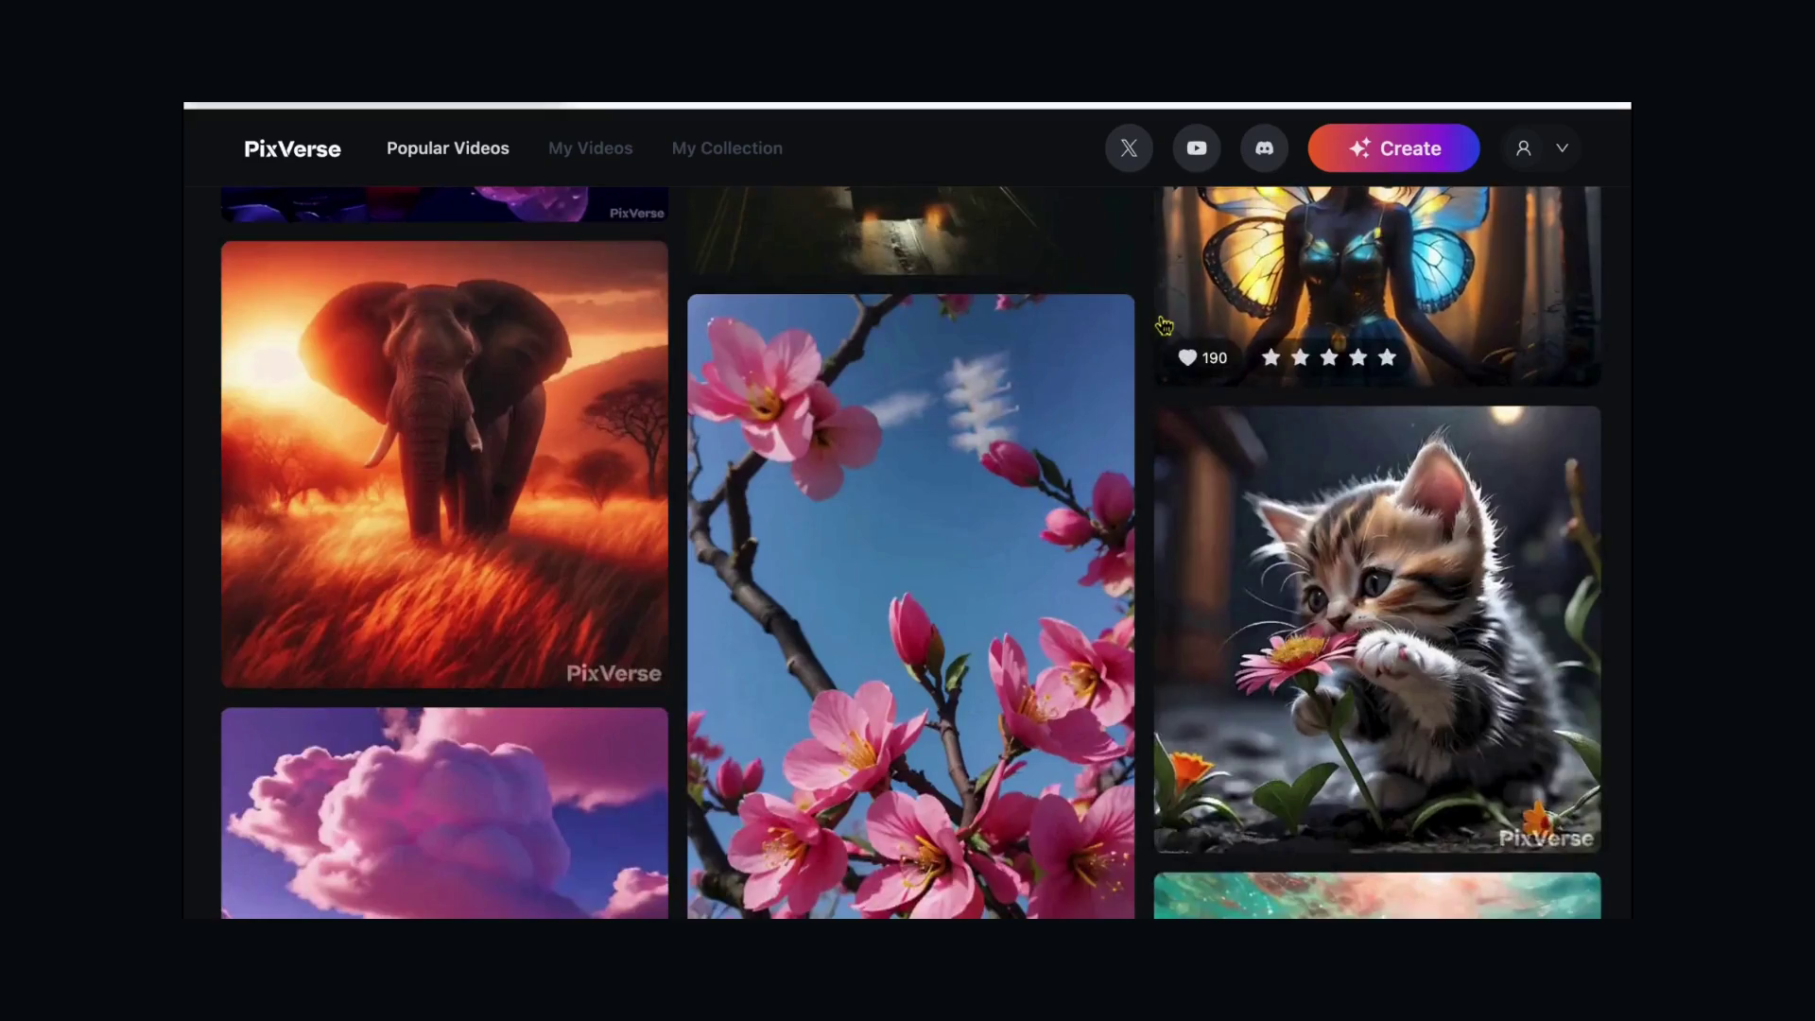
scroll(1163, 326, "down", 10)
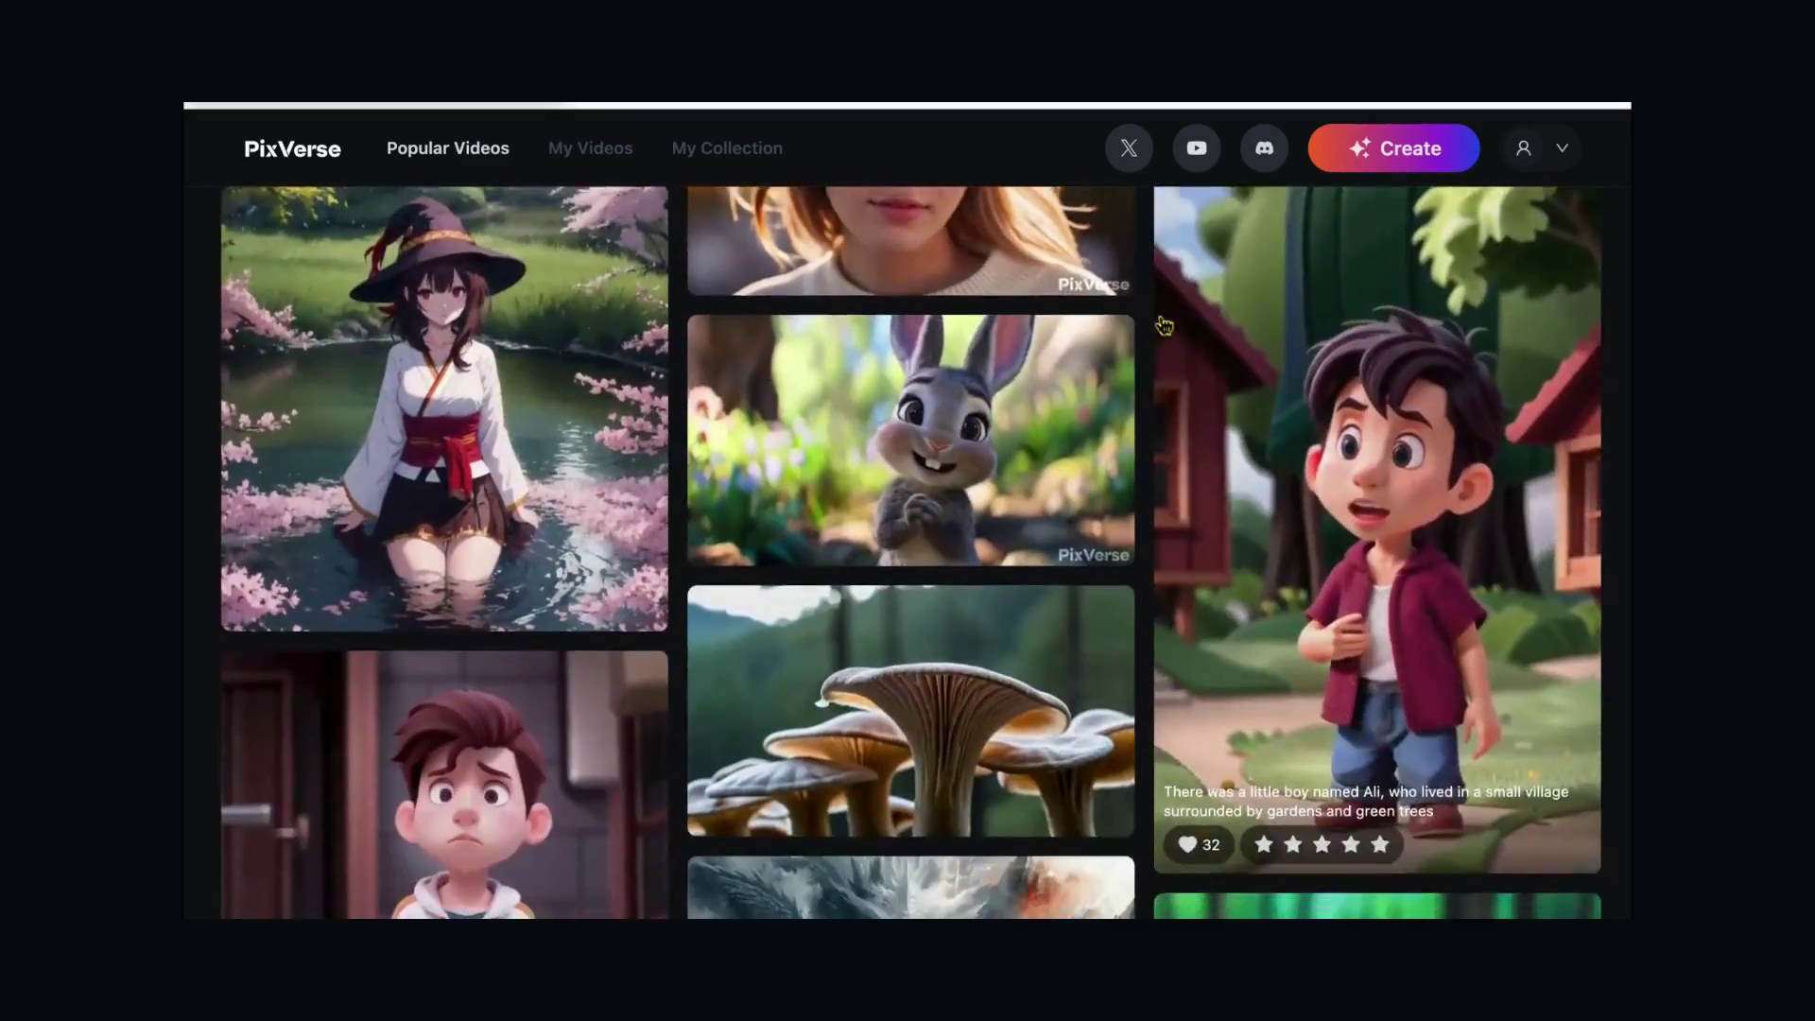
scroll(1164, 326, "down", 10)
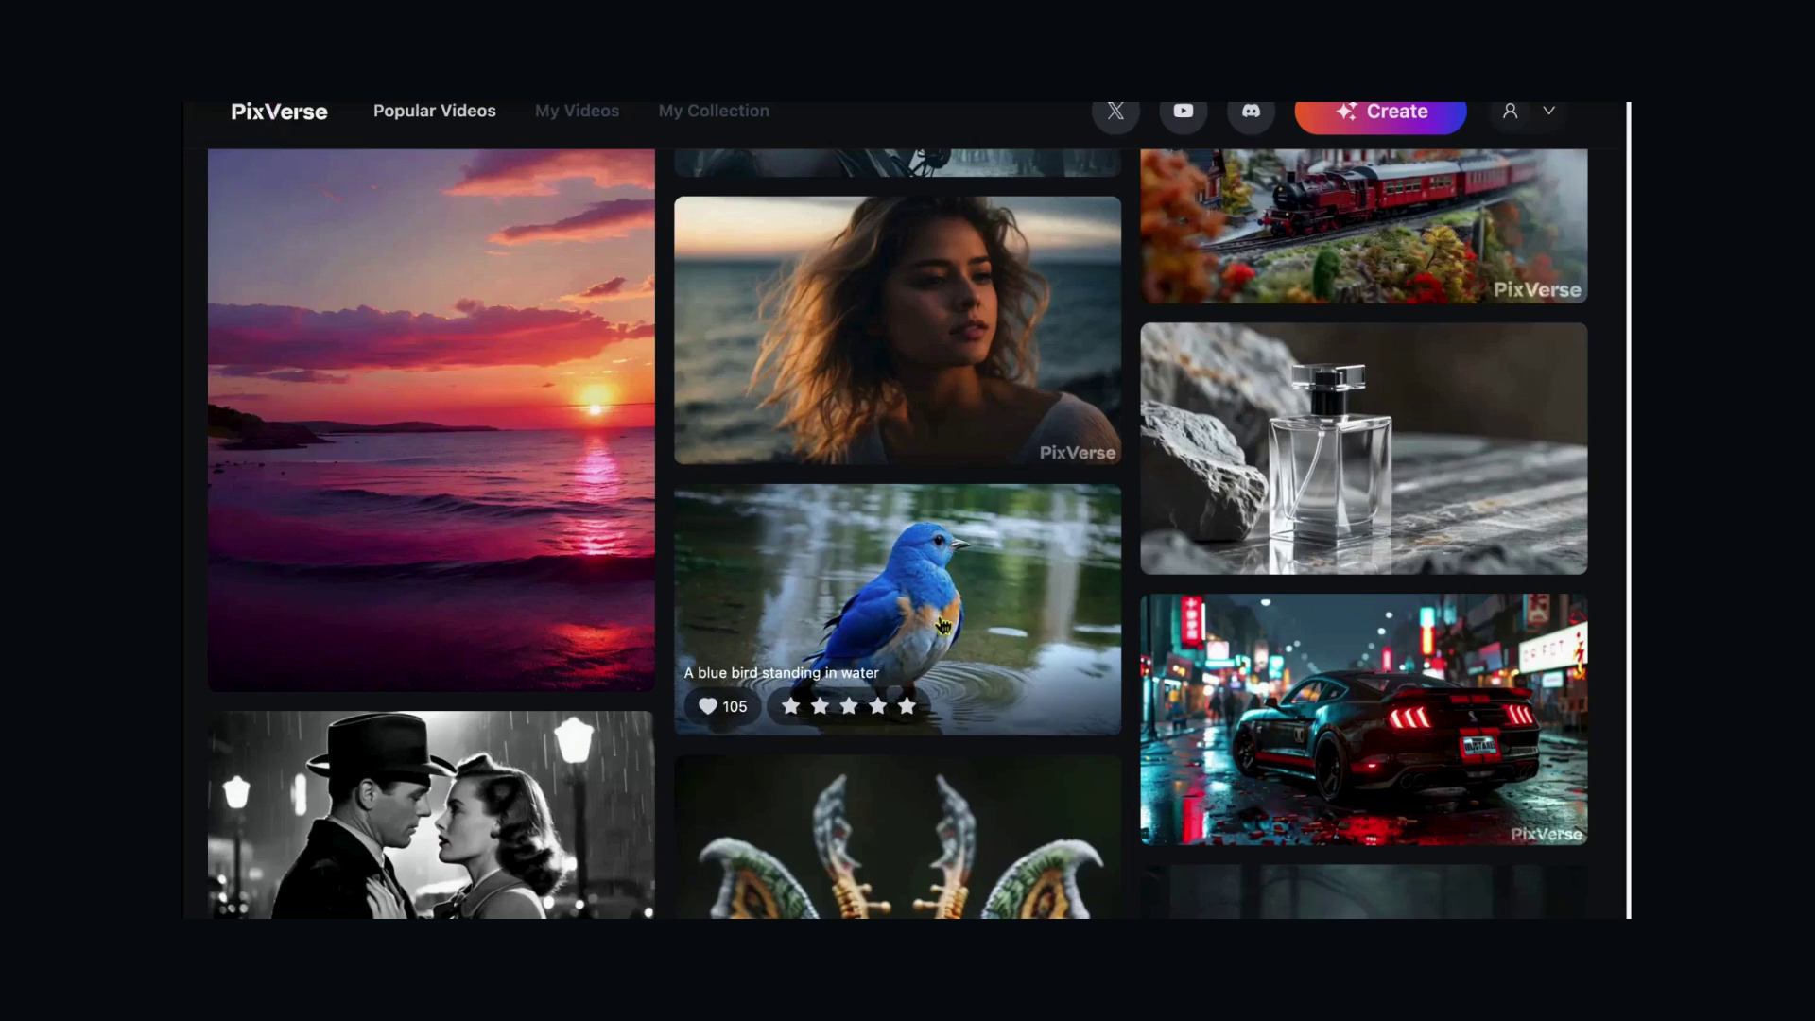
- Open the blue bird clip's details and start a new creation from its prompt
left_click(917, 593)
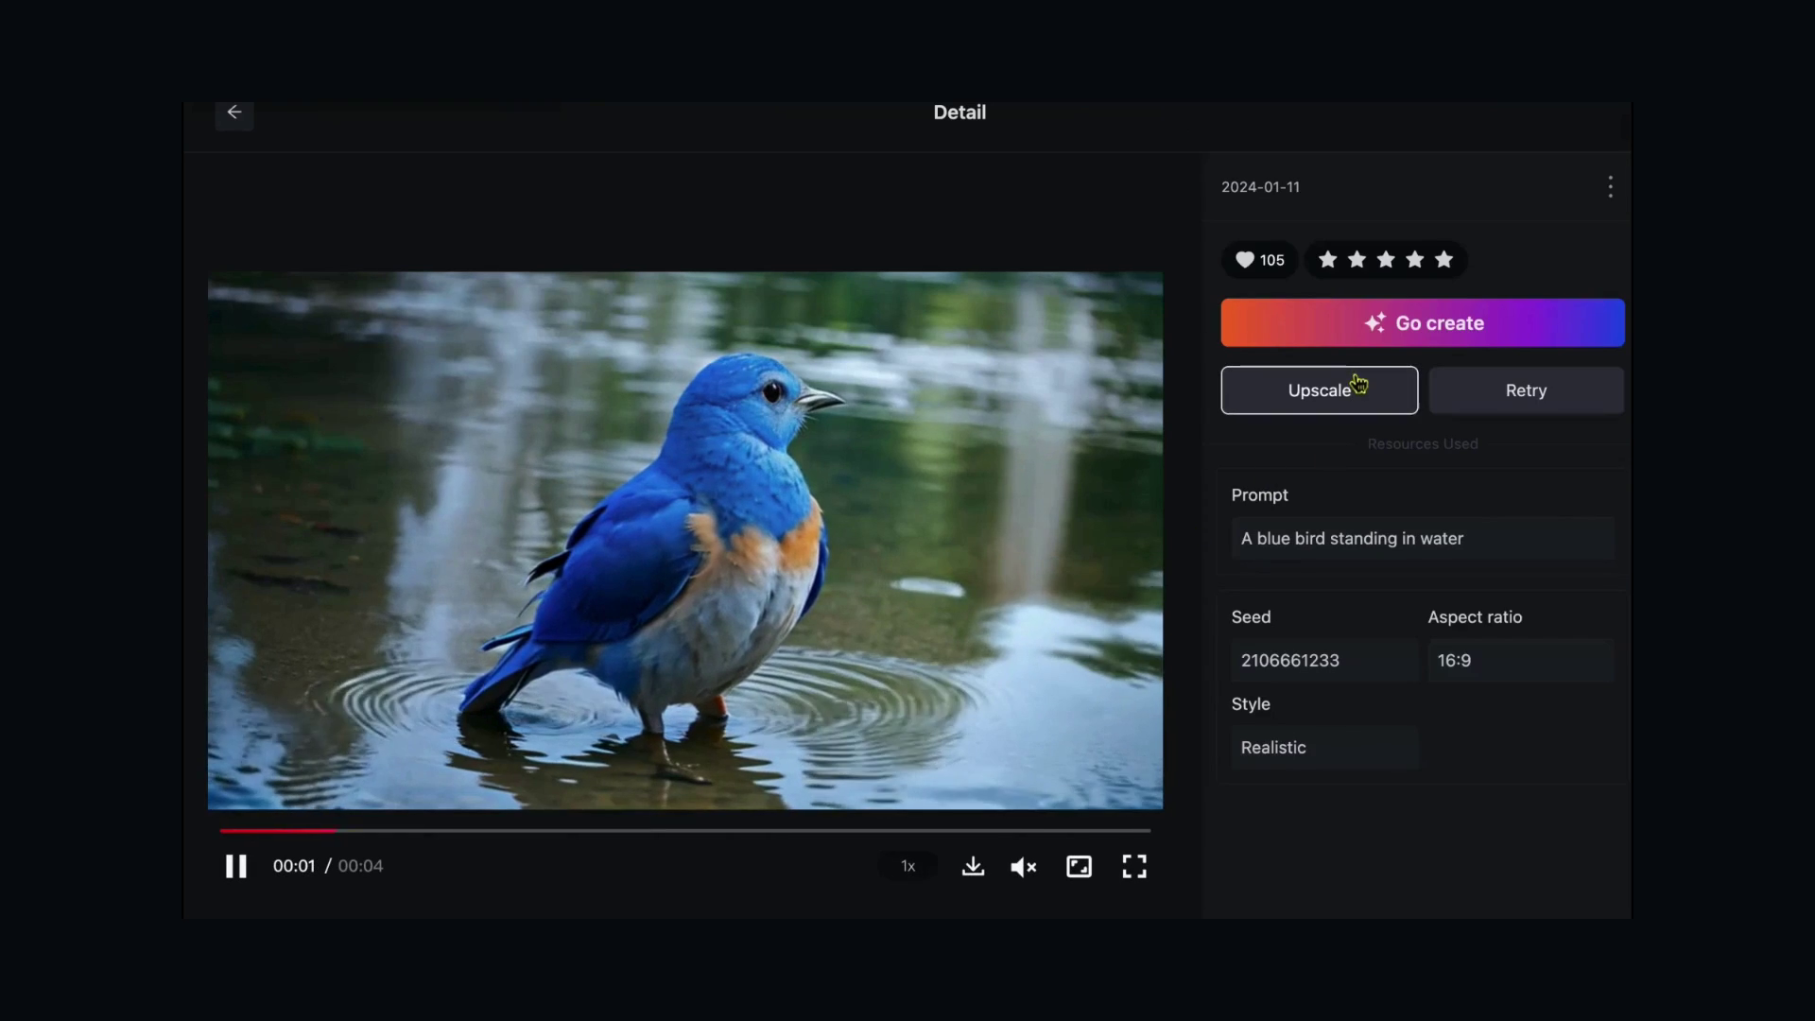
left_click(1430, 325)
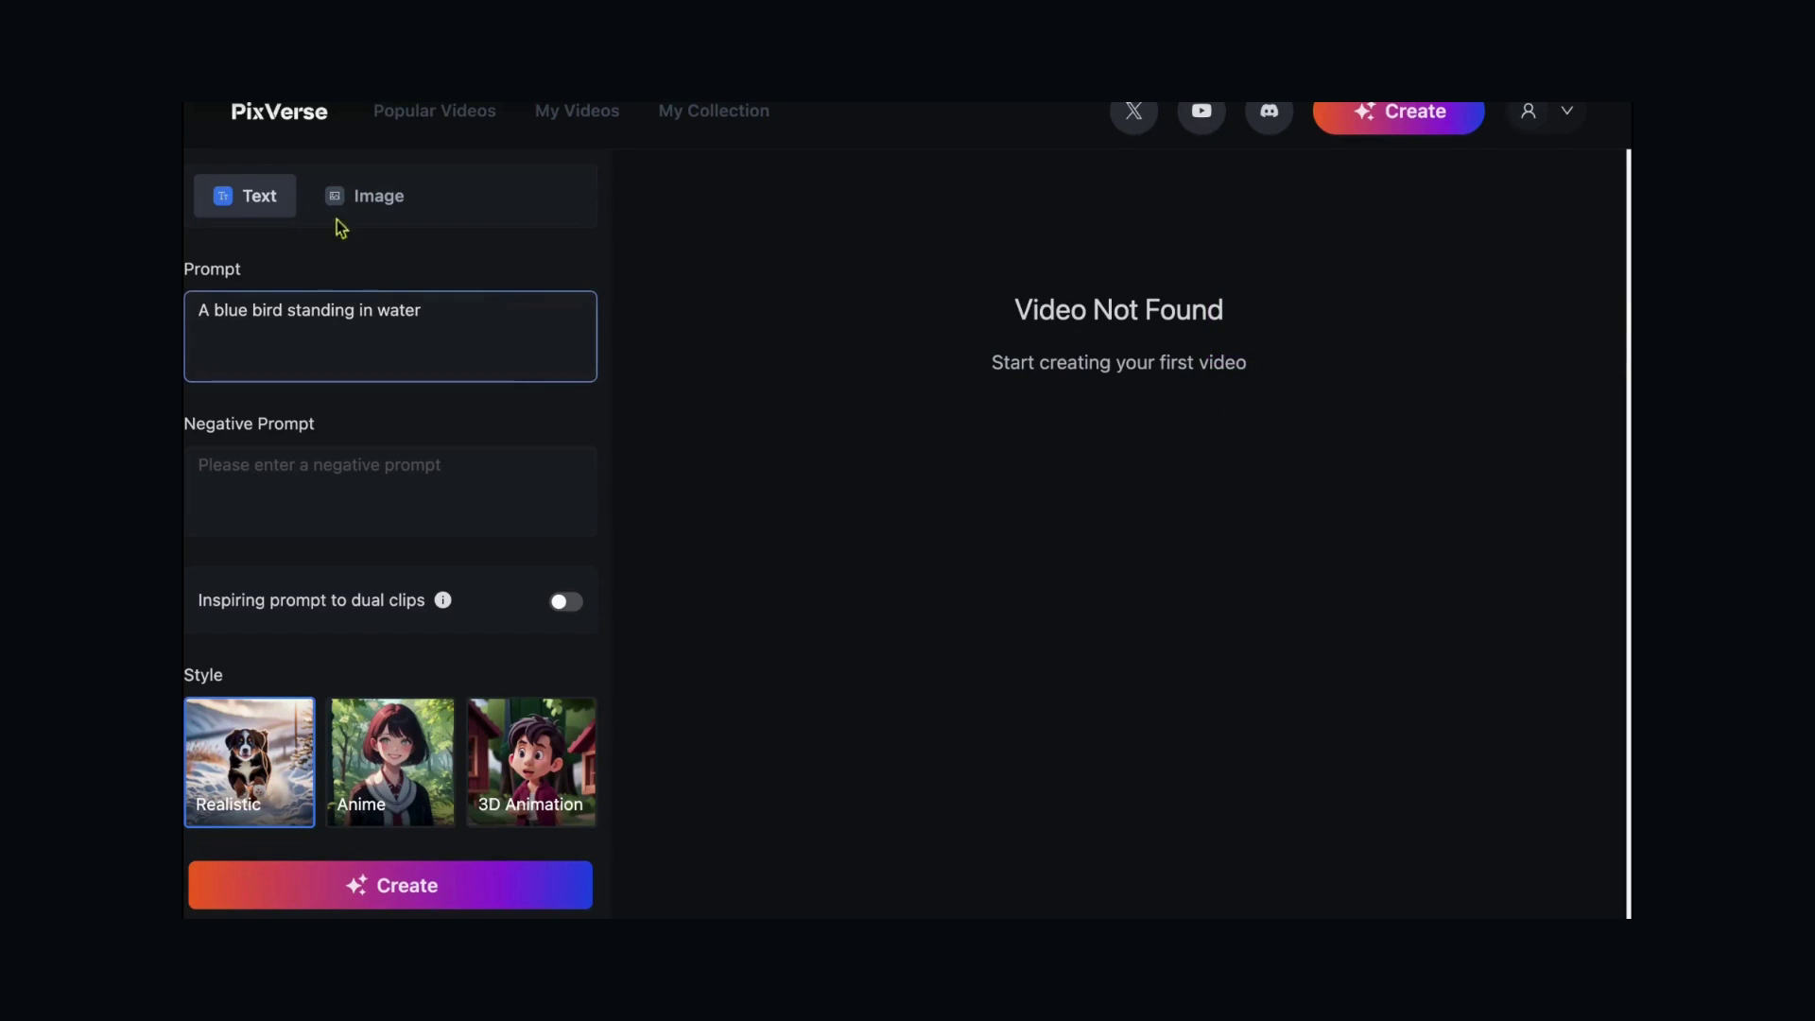
key("ctrl+plus")
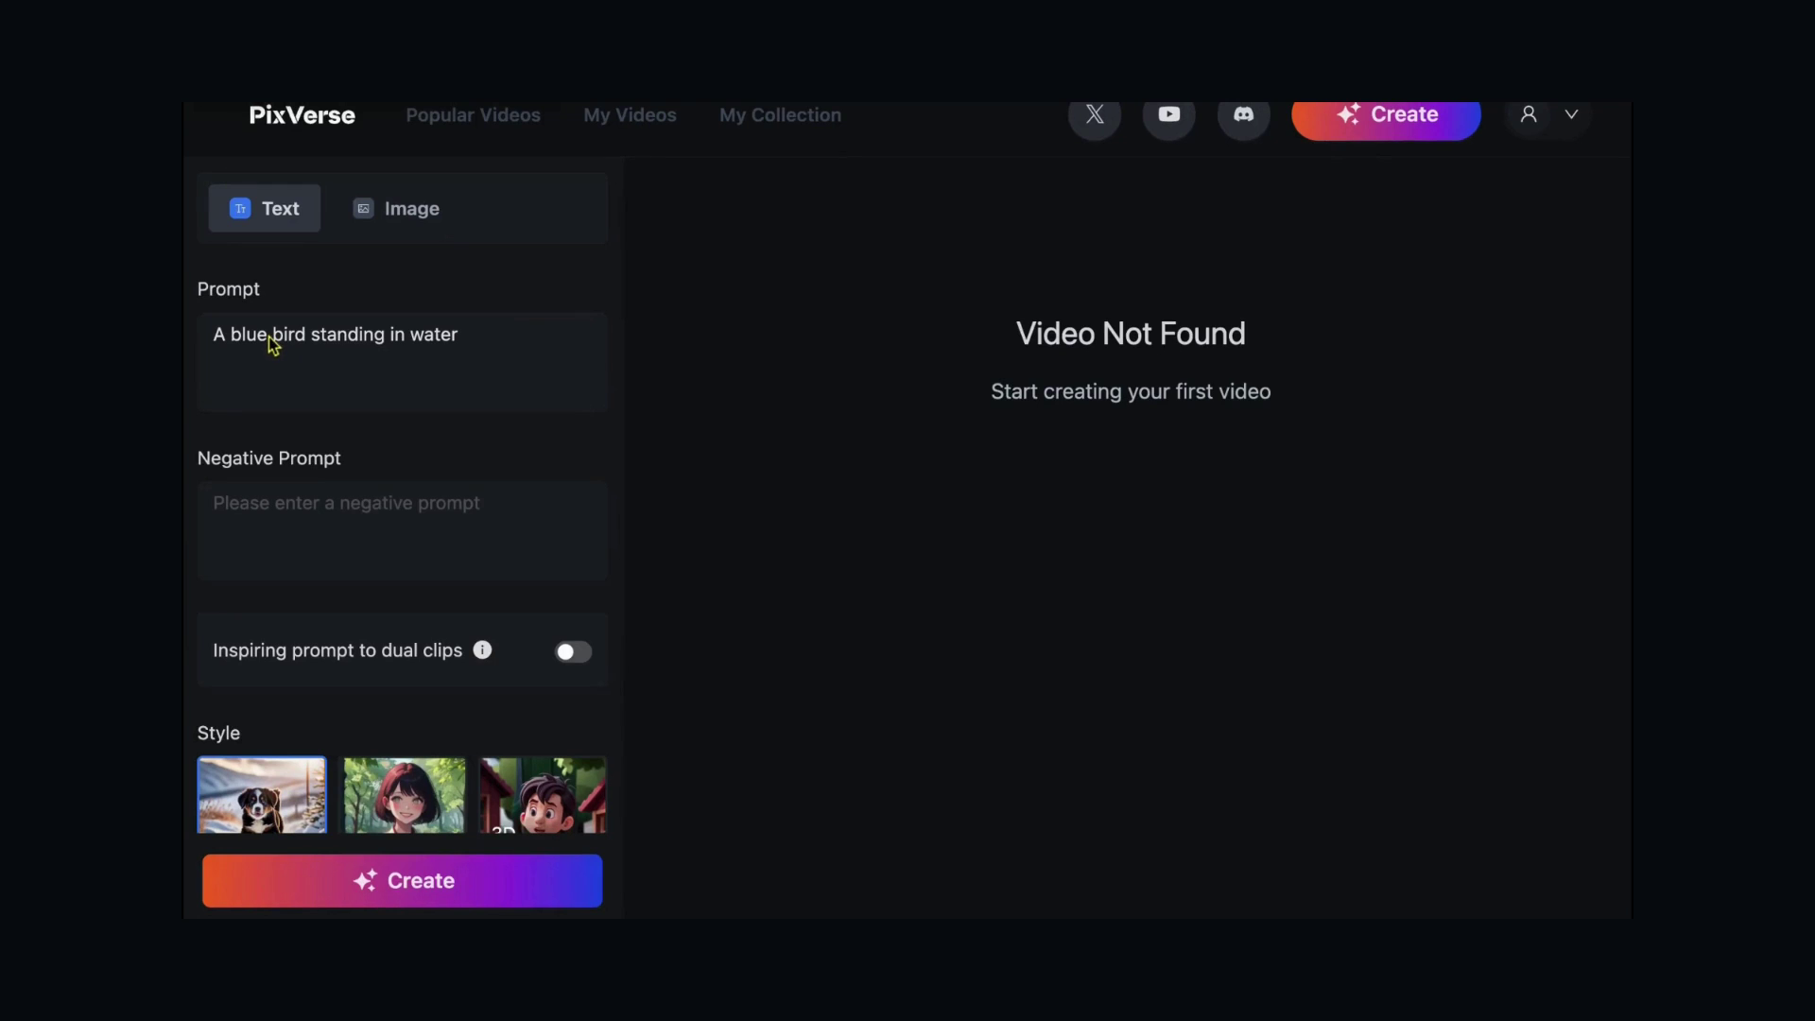
- Change 'blue' to 'red and blue' in the prompt and generate the video
left_click(269, 336)
key("BackSpace")
key("BackSpace")
key("BackSpace")
key("BackSpace")
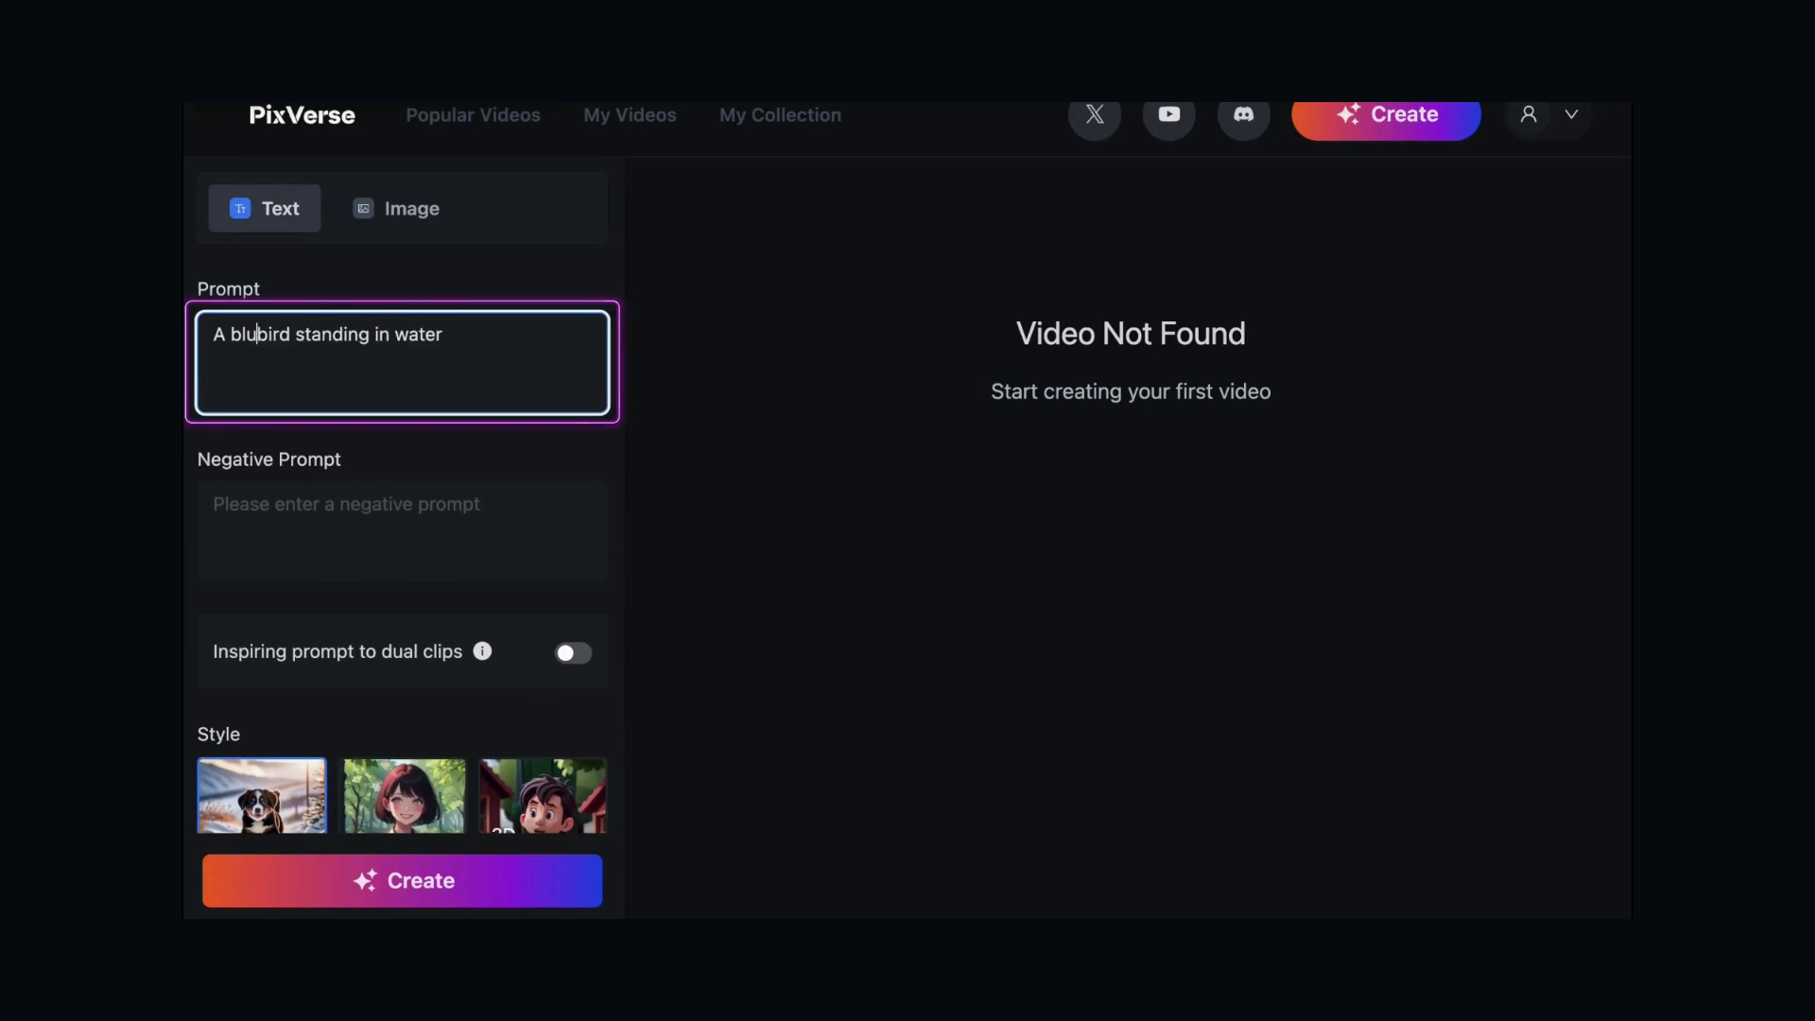
type("red and blue")
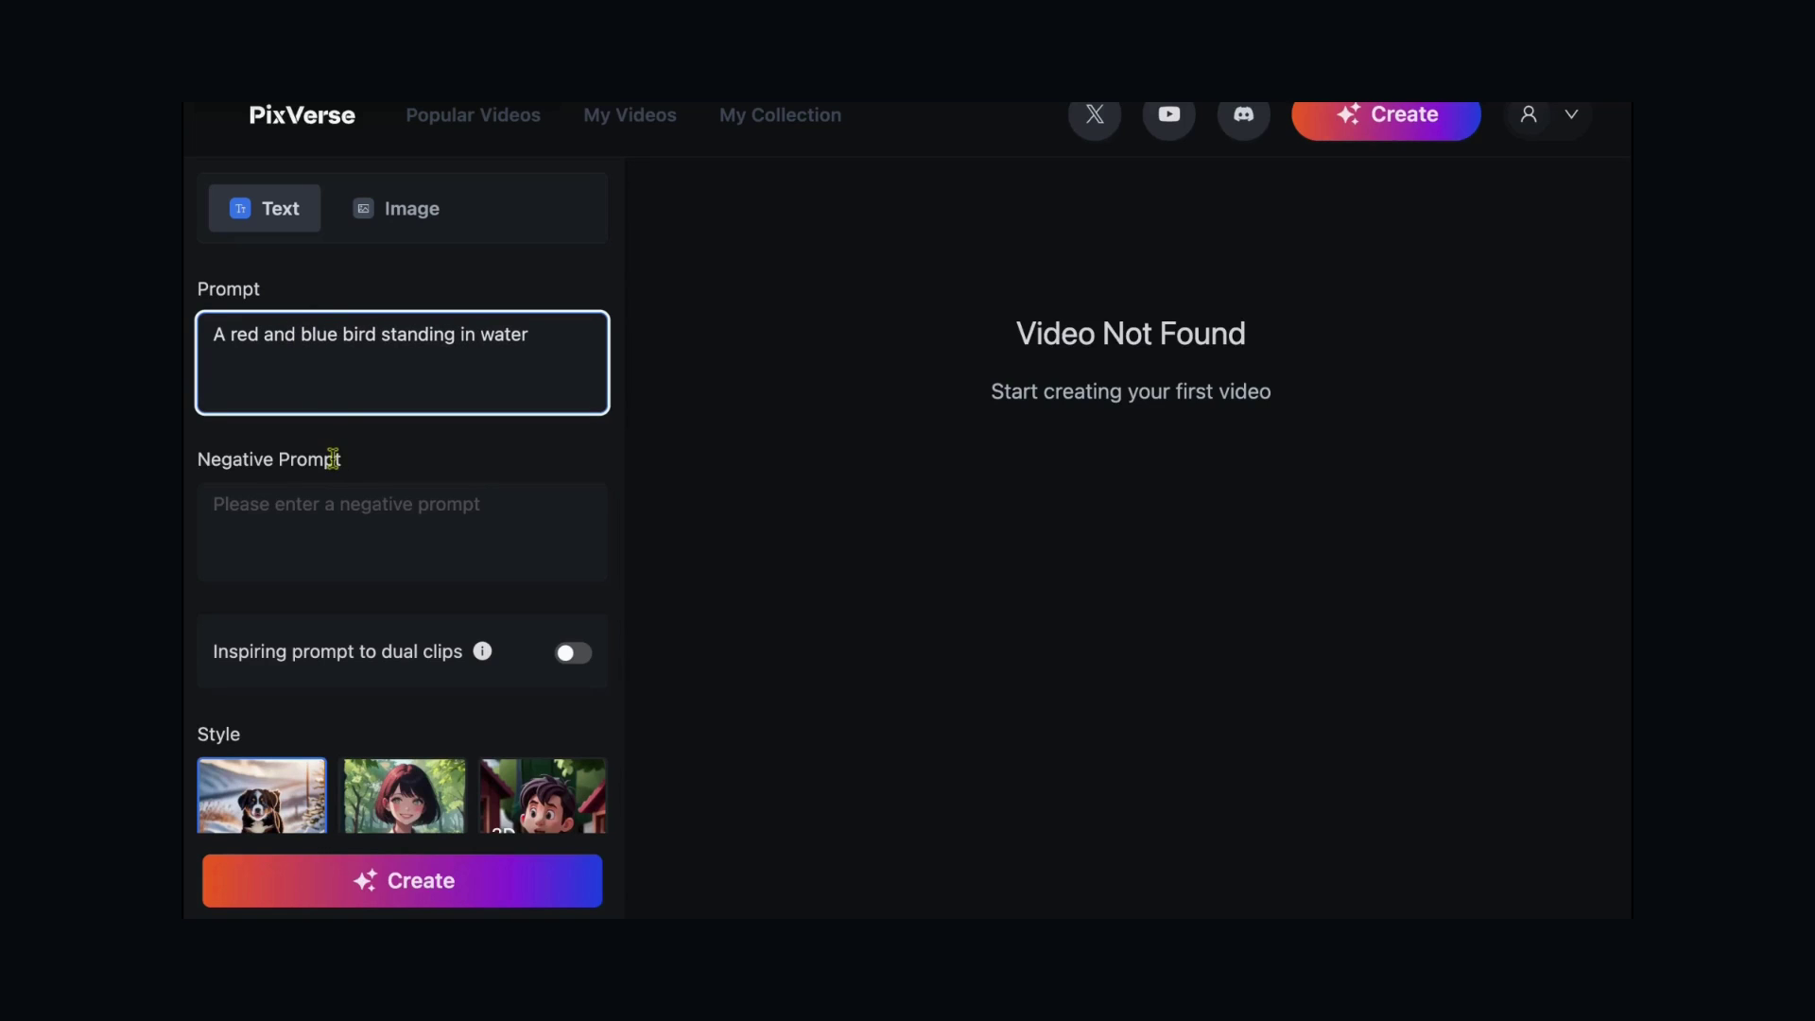
left_click(353, 505)
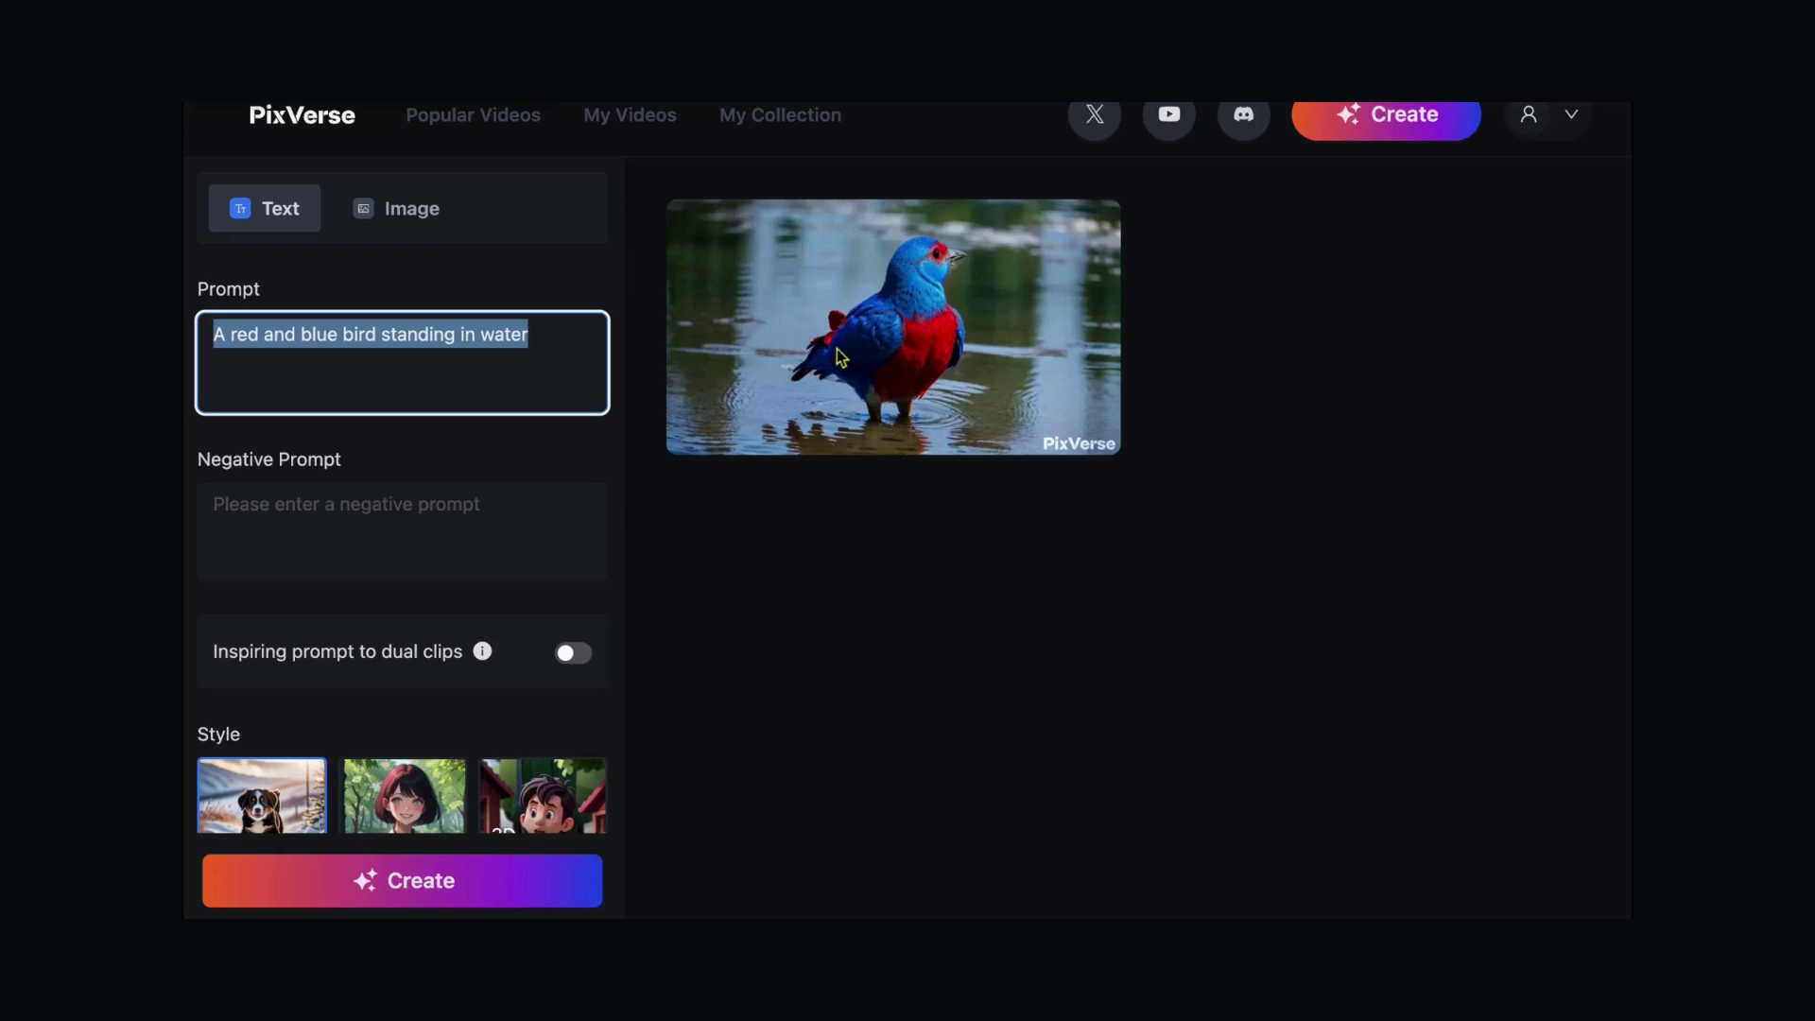
mouse_move(918, 318)
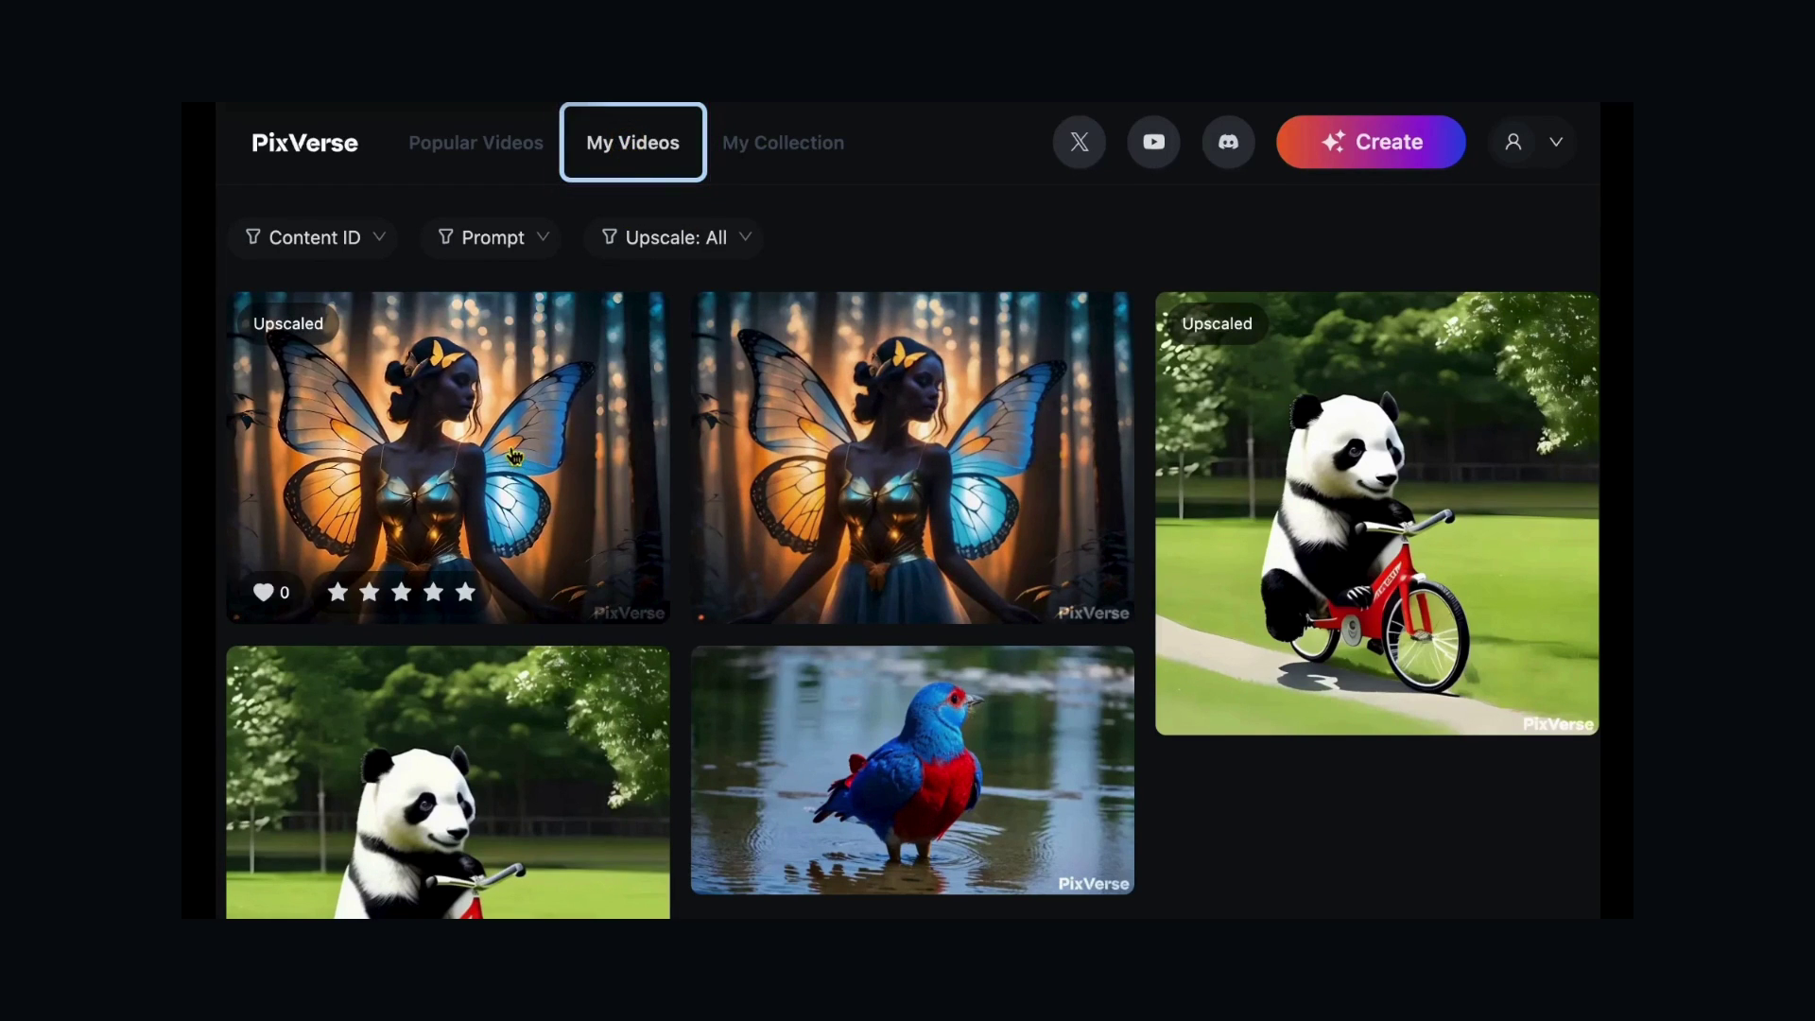
- Check My Videos and the account options, then open the red and blue bird clip
mouse_move(779, 573)
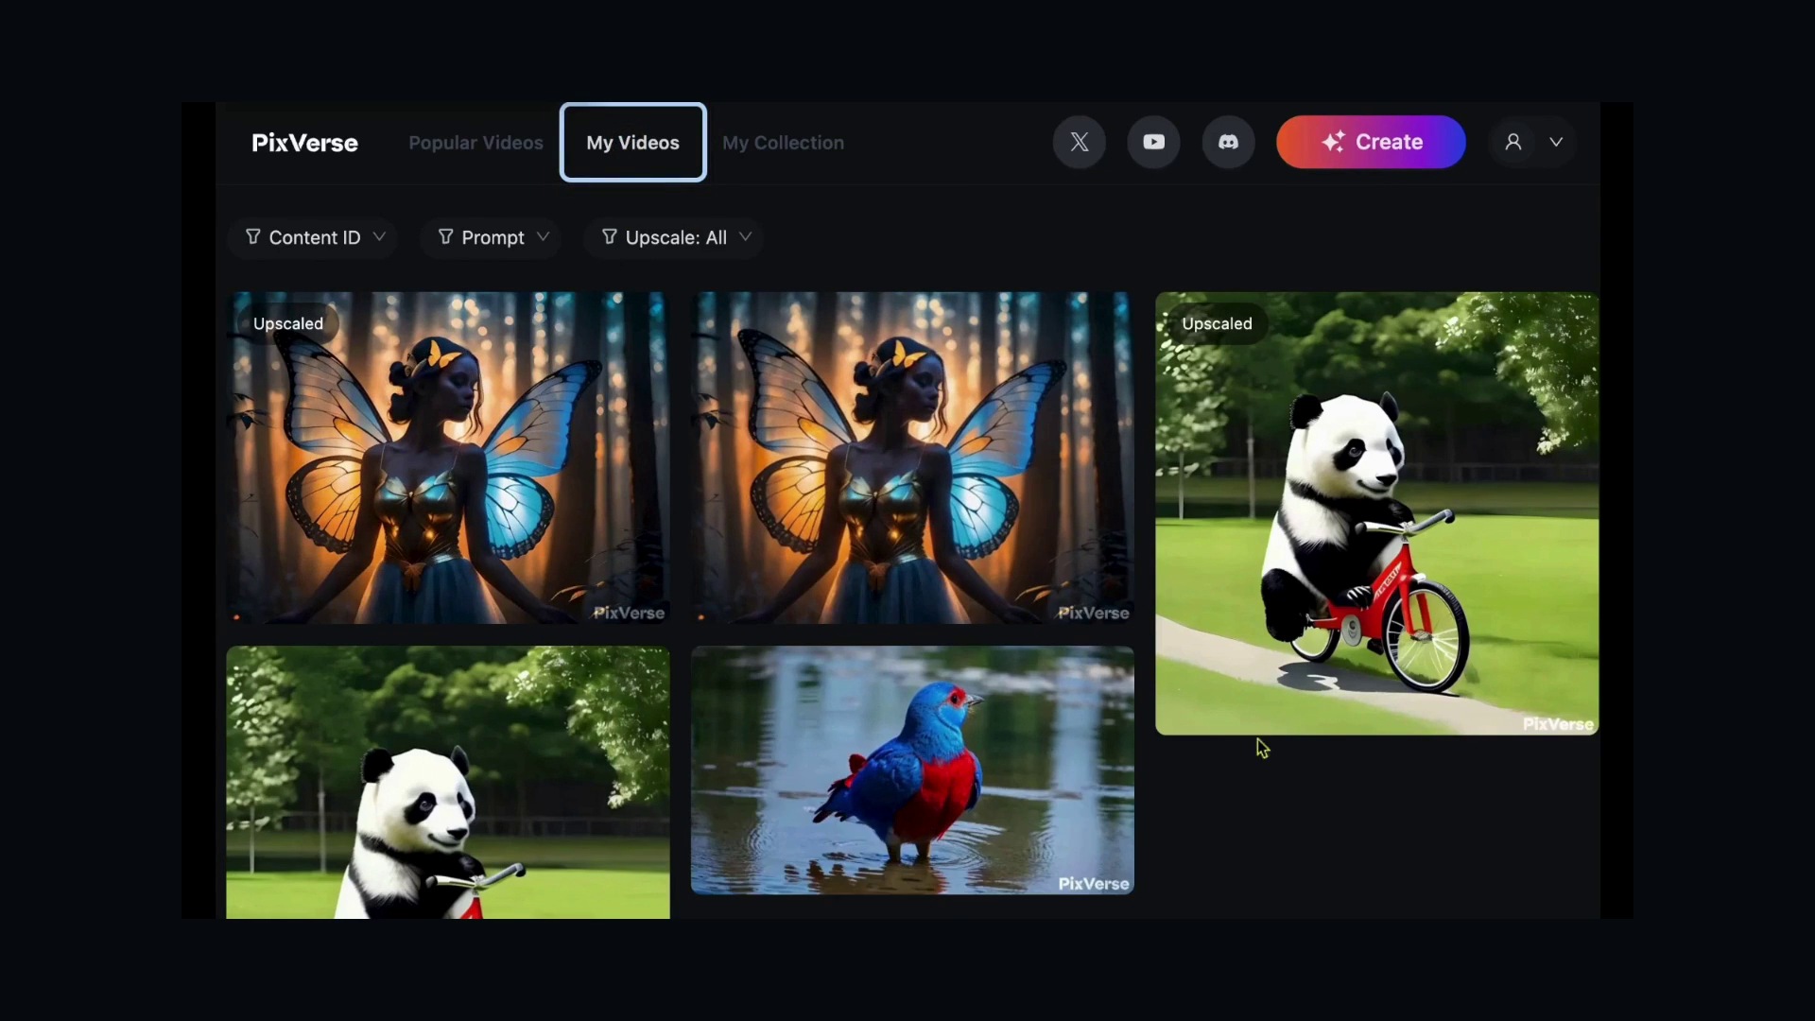
mouse_move(1398, 525)
left_click(1557, 144)
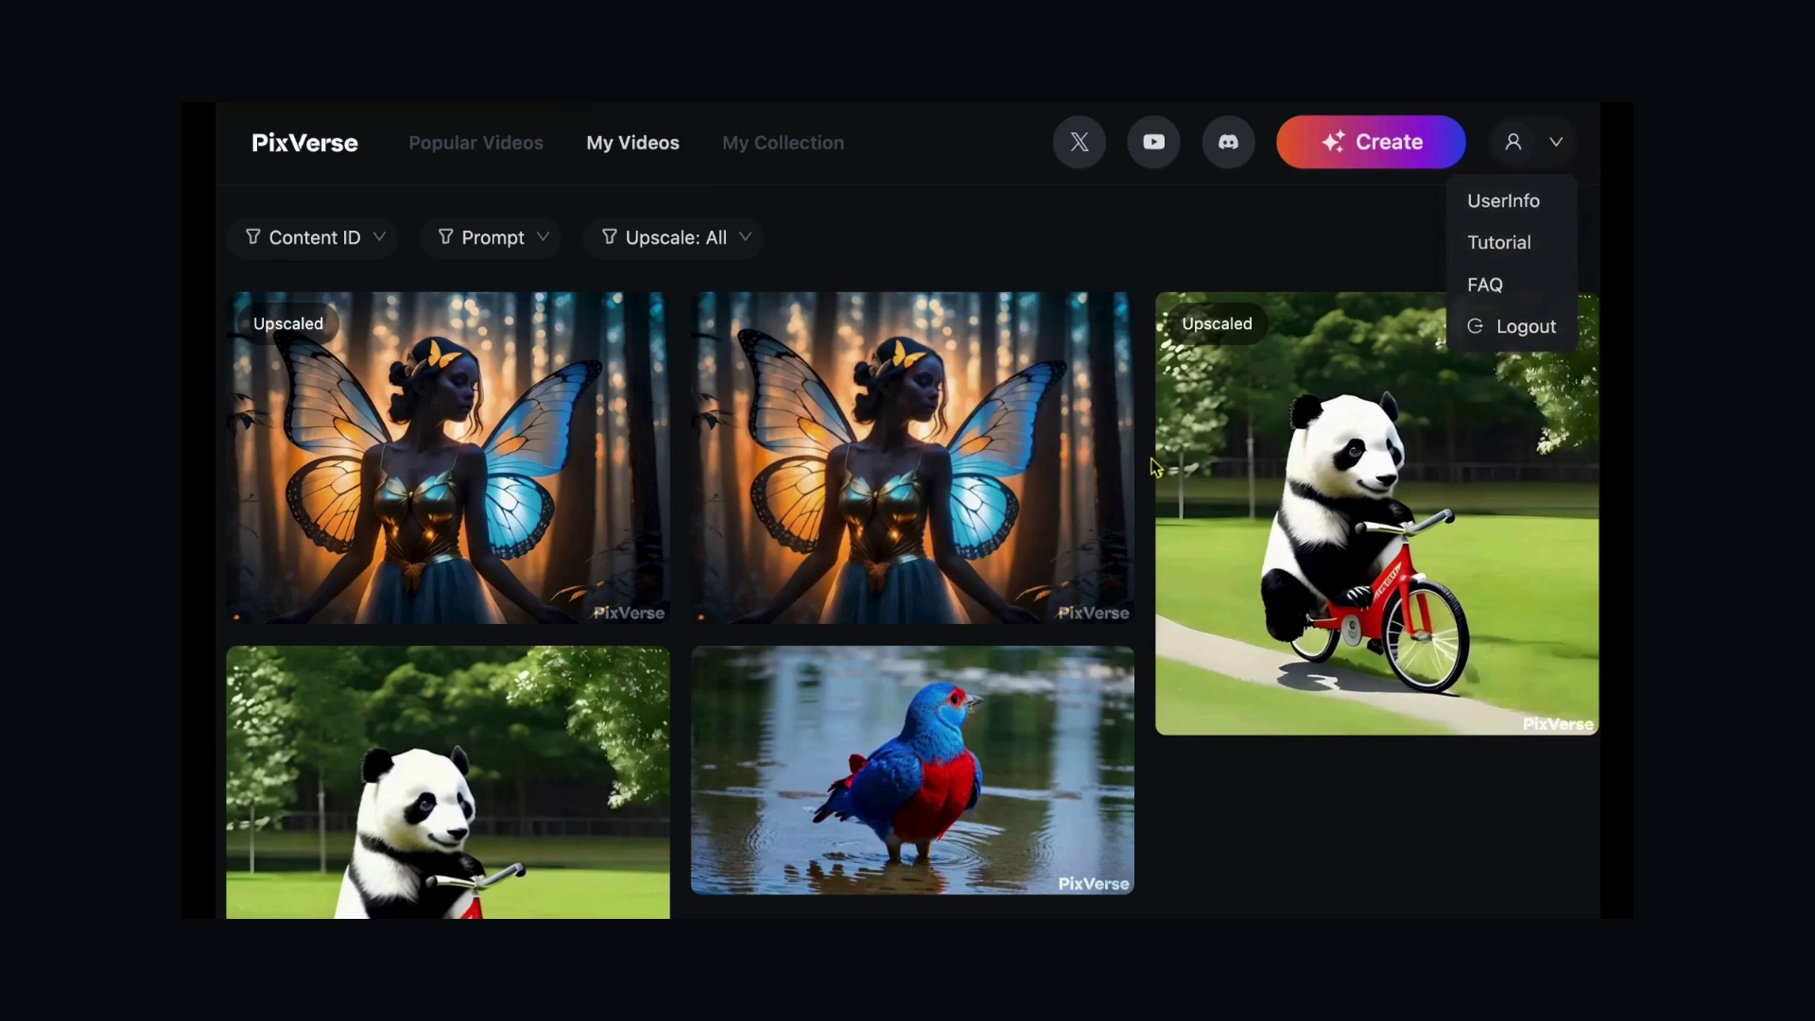
left_click(938, 759)
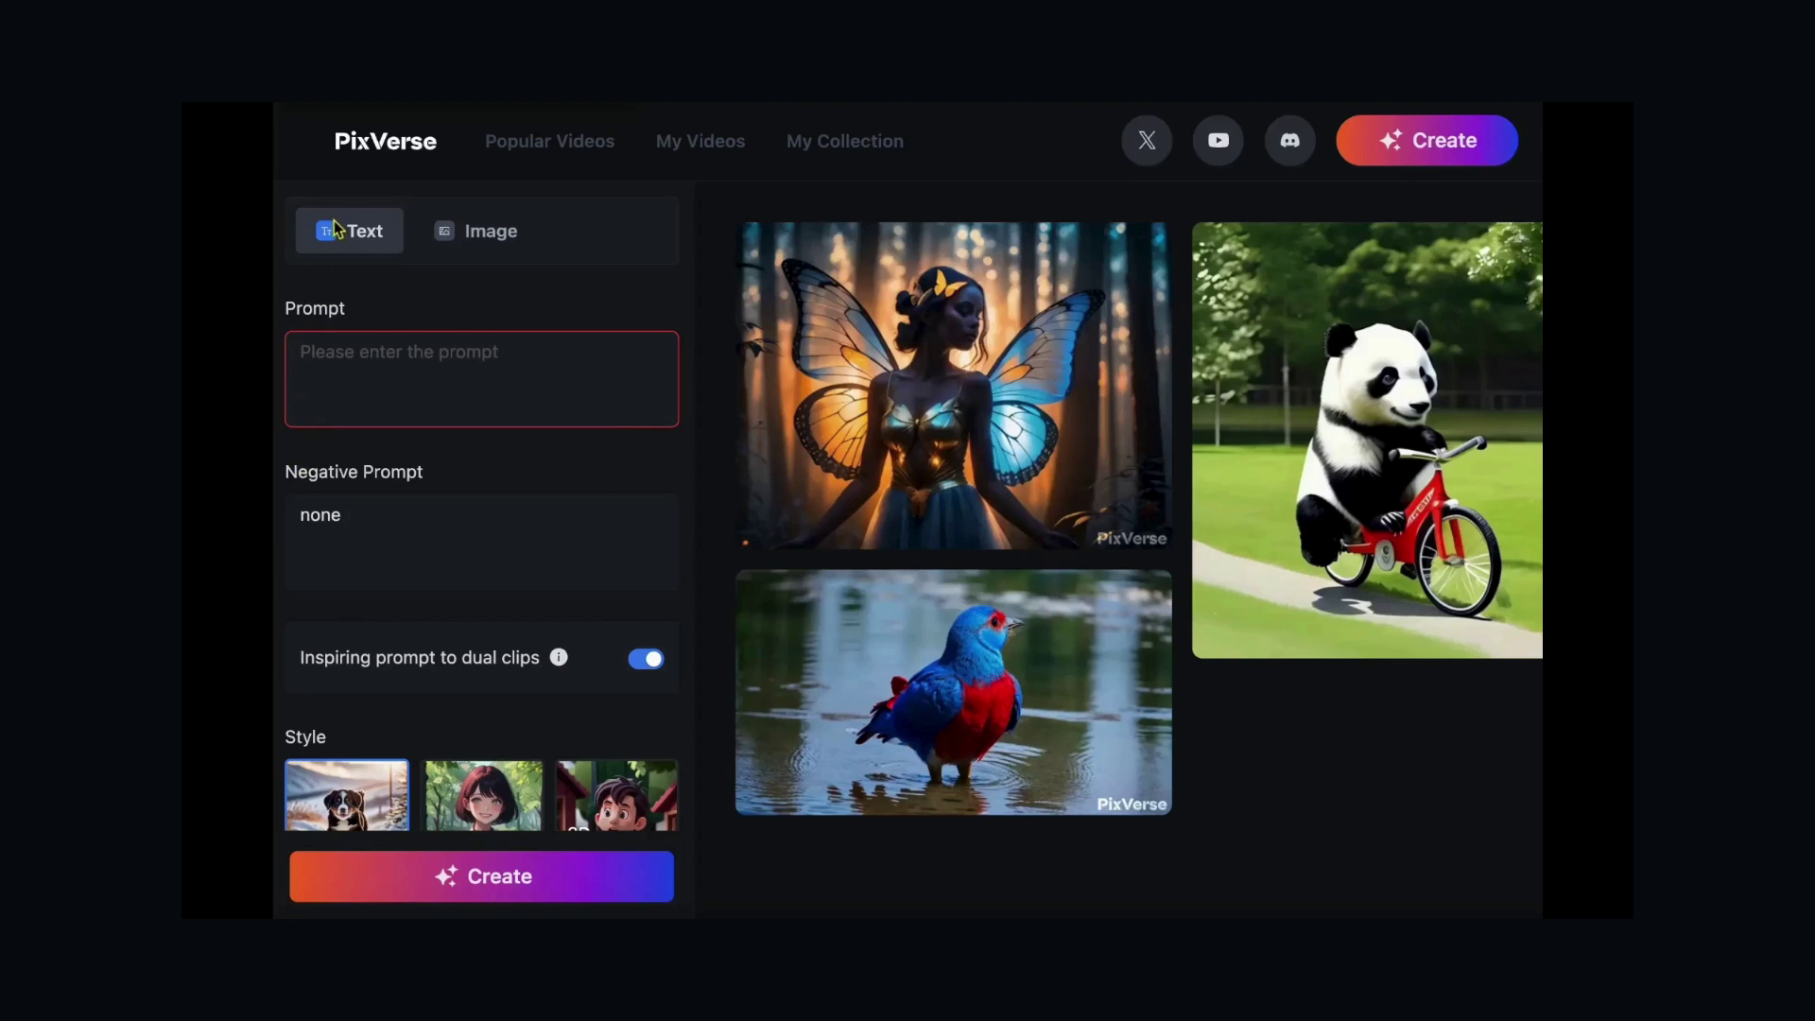
- Paste the white and black bird prompt into a cleared text form with inspiring prompt on
left_click(486, 231)
left_click(359, 229)
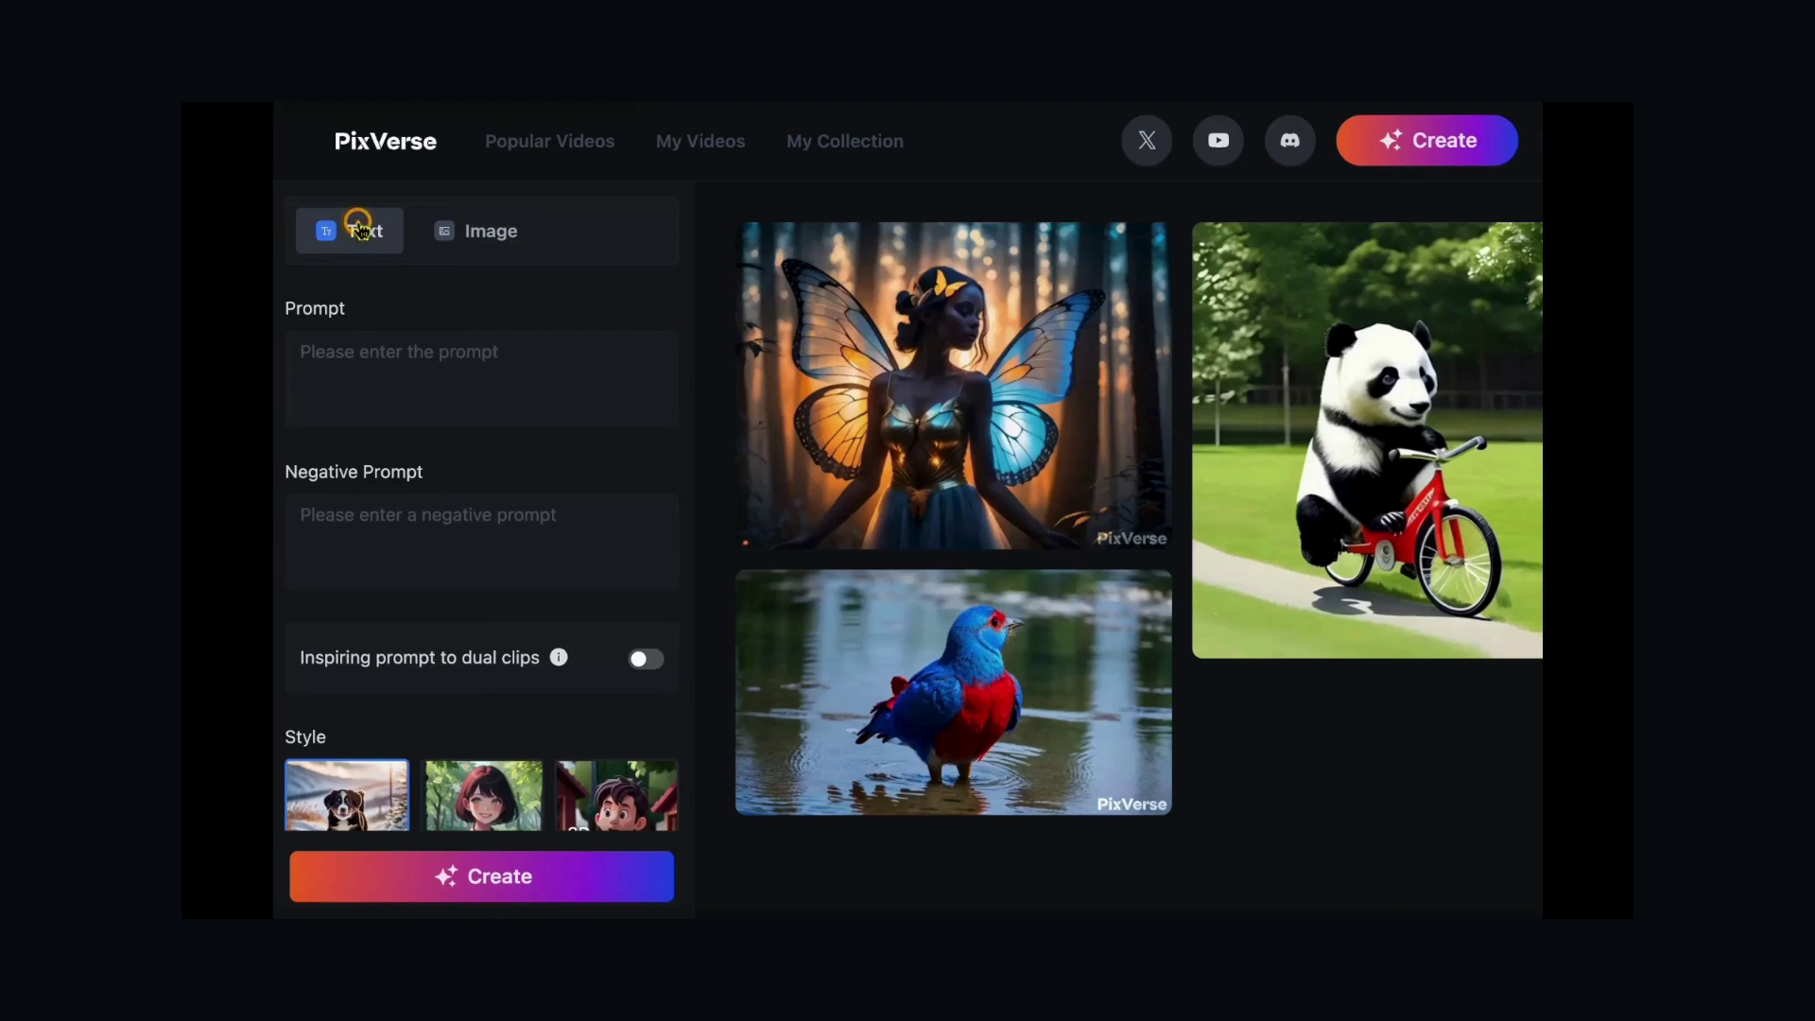
left_click(372, 356)
type("A white and black bird standing in water")
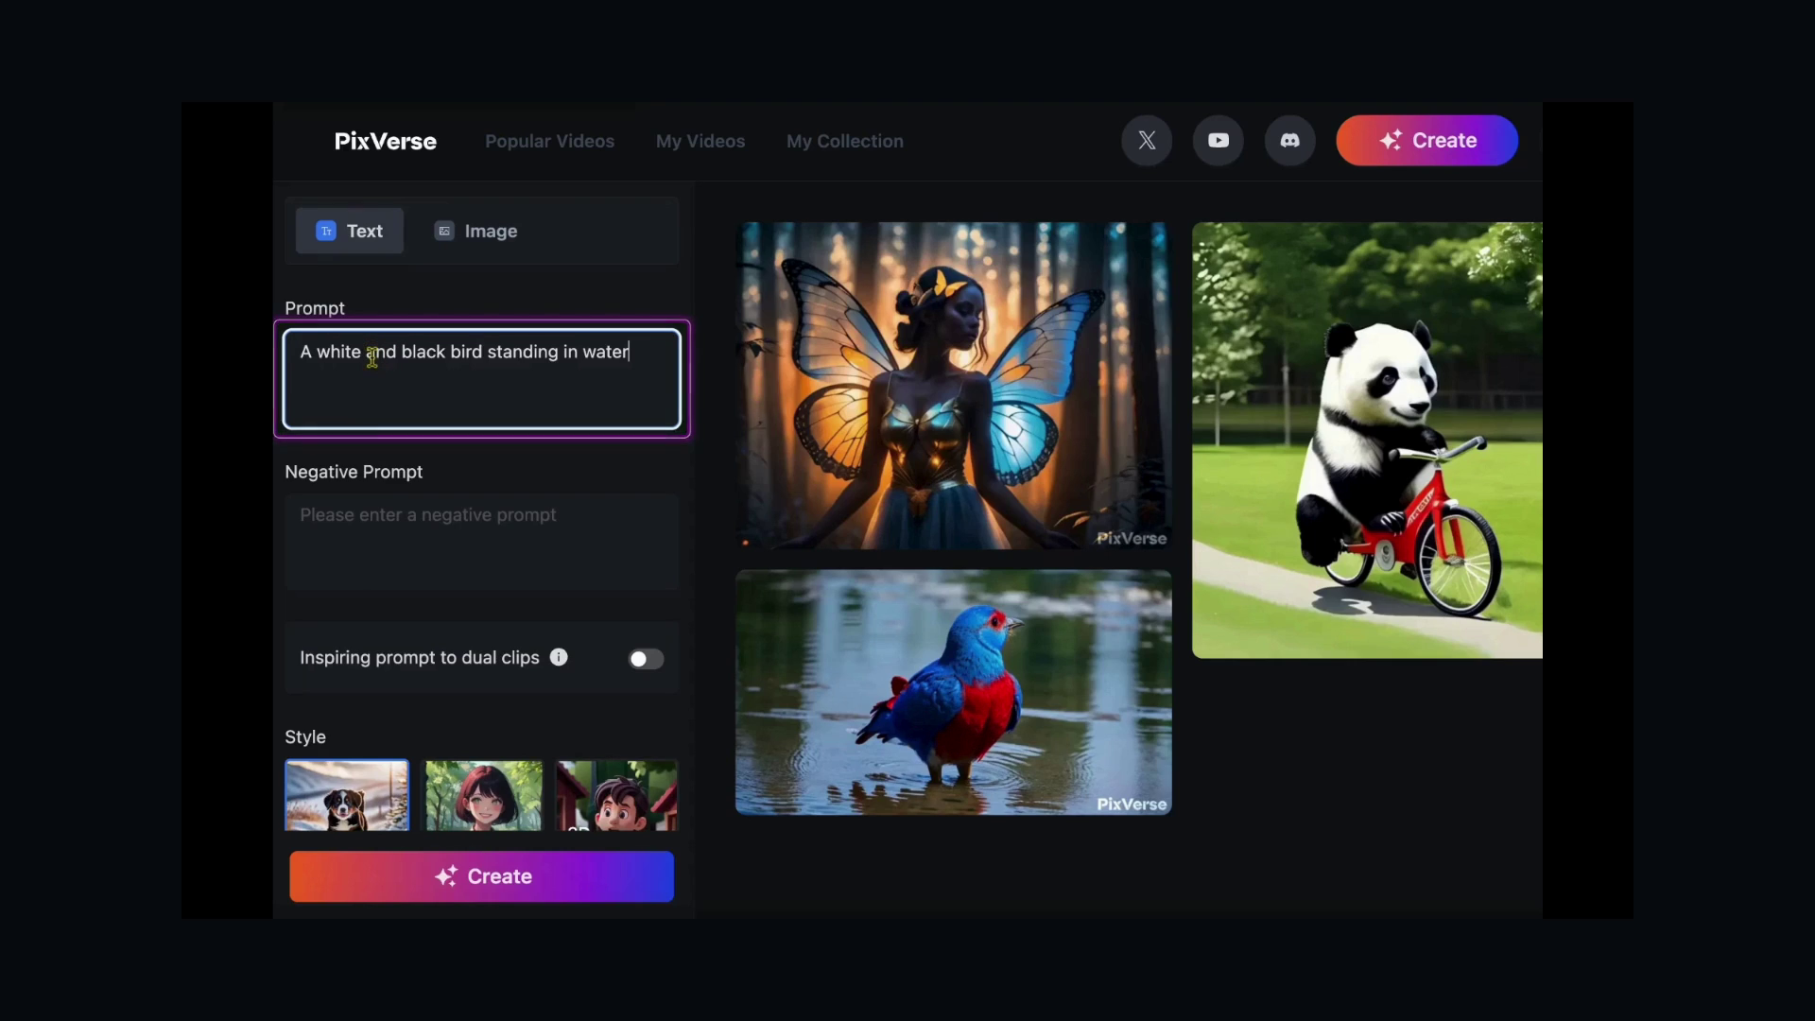
left_click(416, 515)
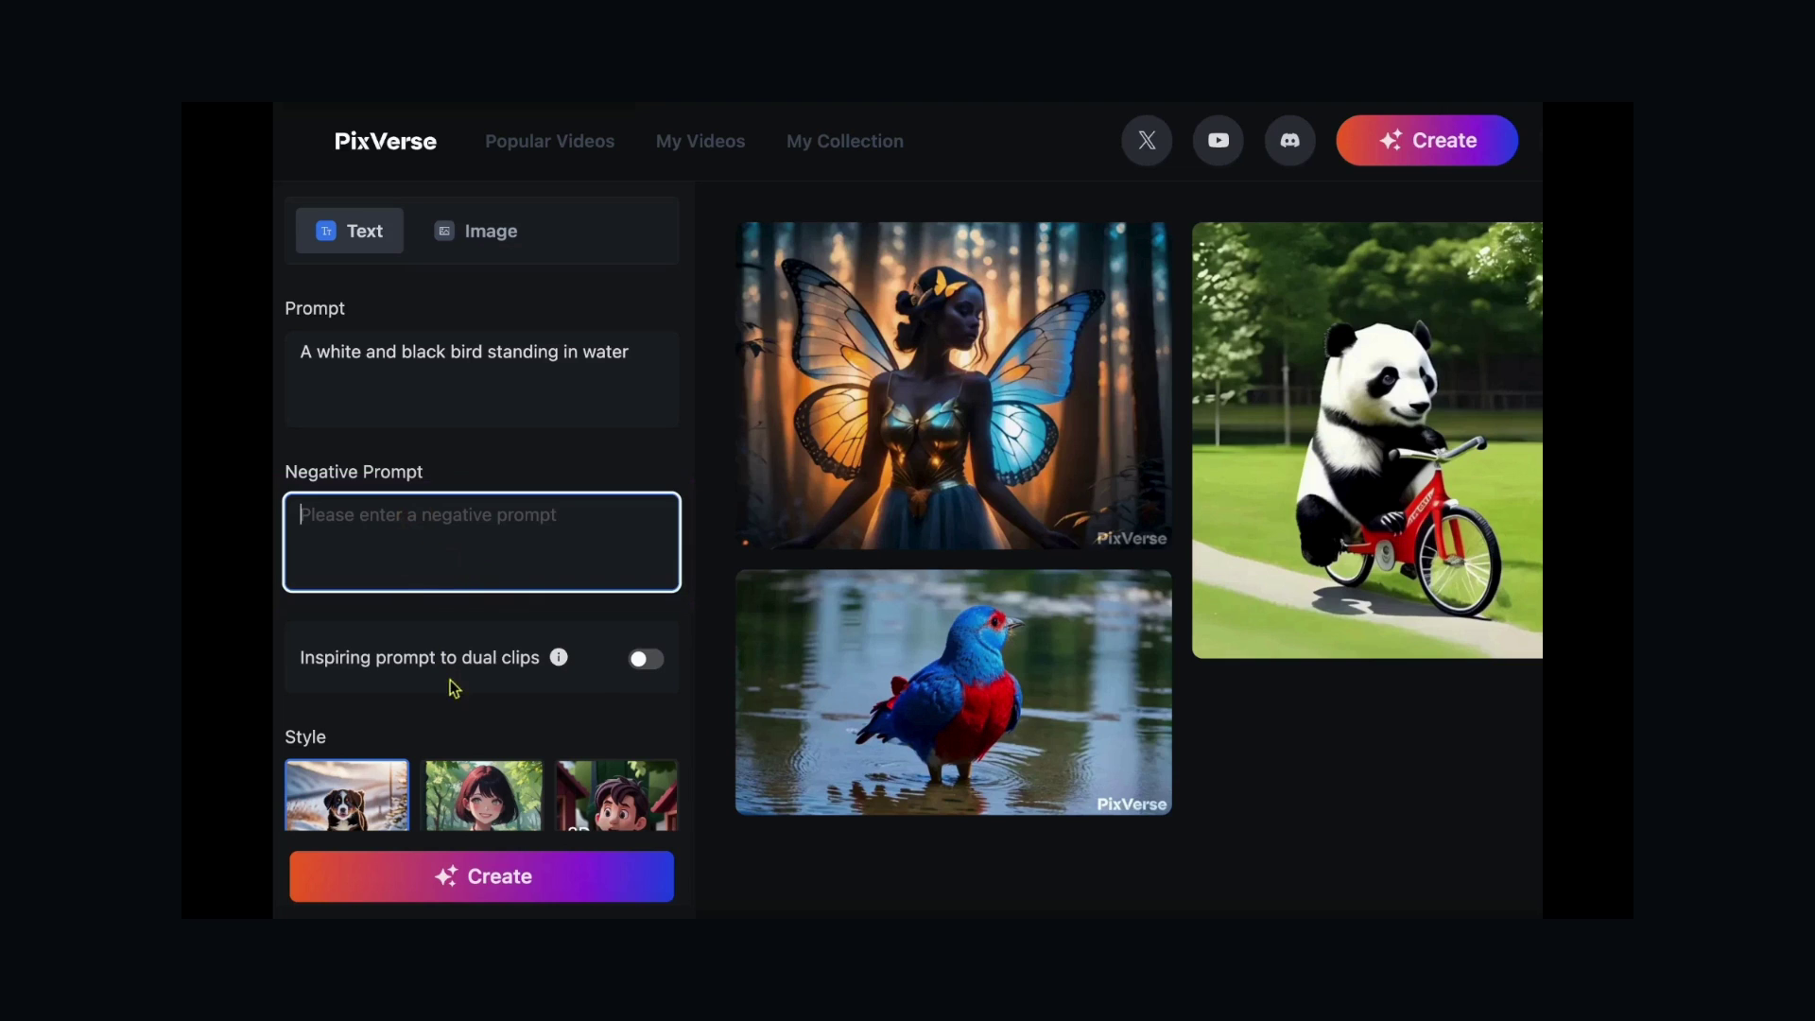
left_click(644, 662)
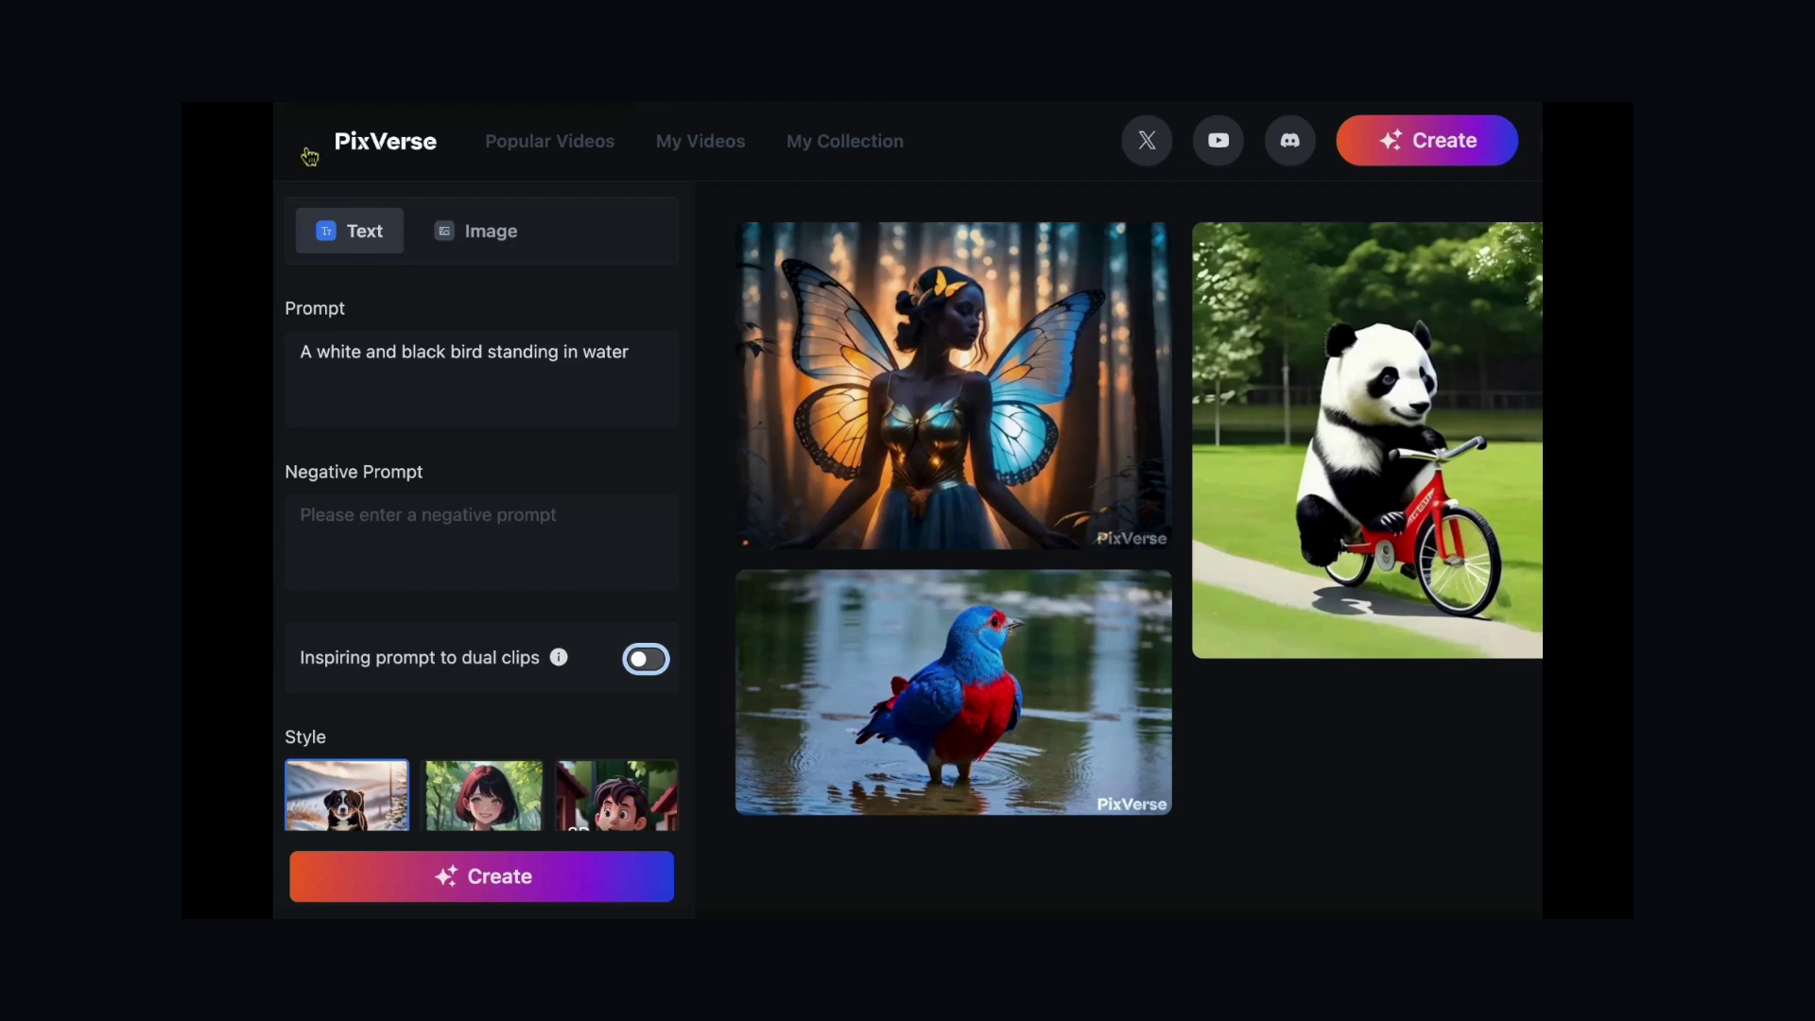
- Set the video style to Realistic after trying Anime and 3D Animation
scroll(482, 548, "down", 4)
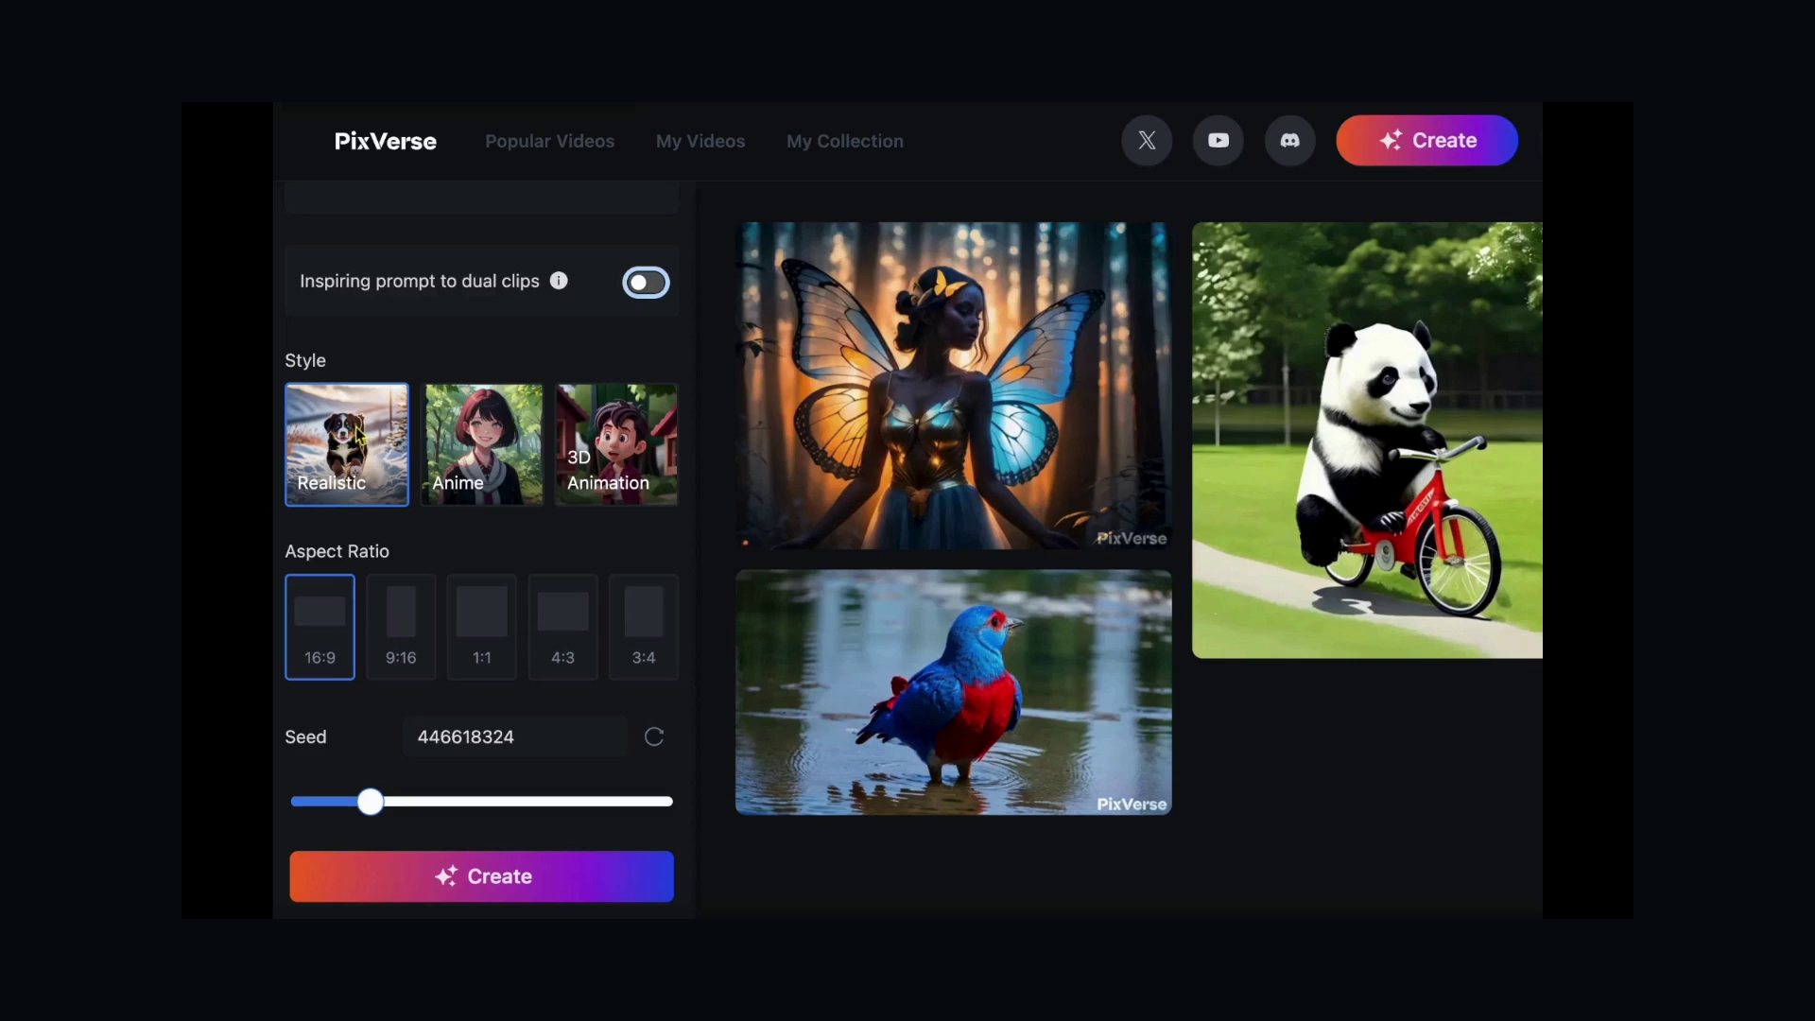
left_click(491, 452)
left_click(623, 441)
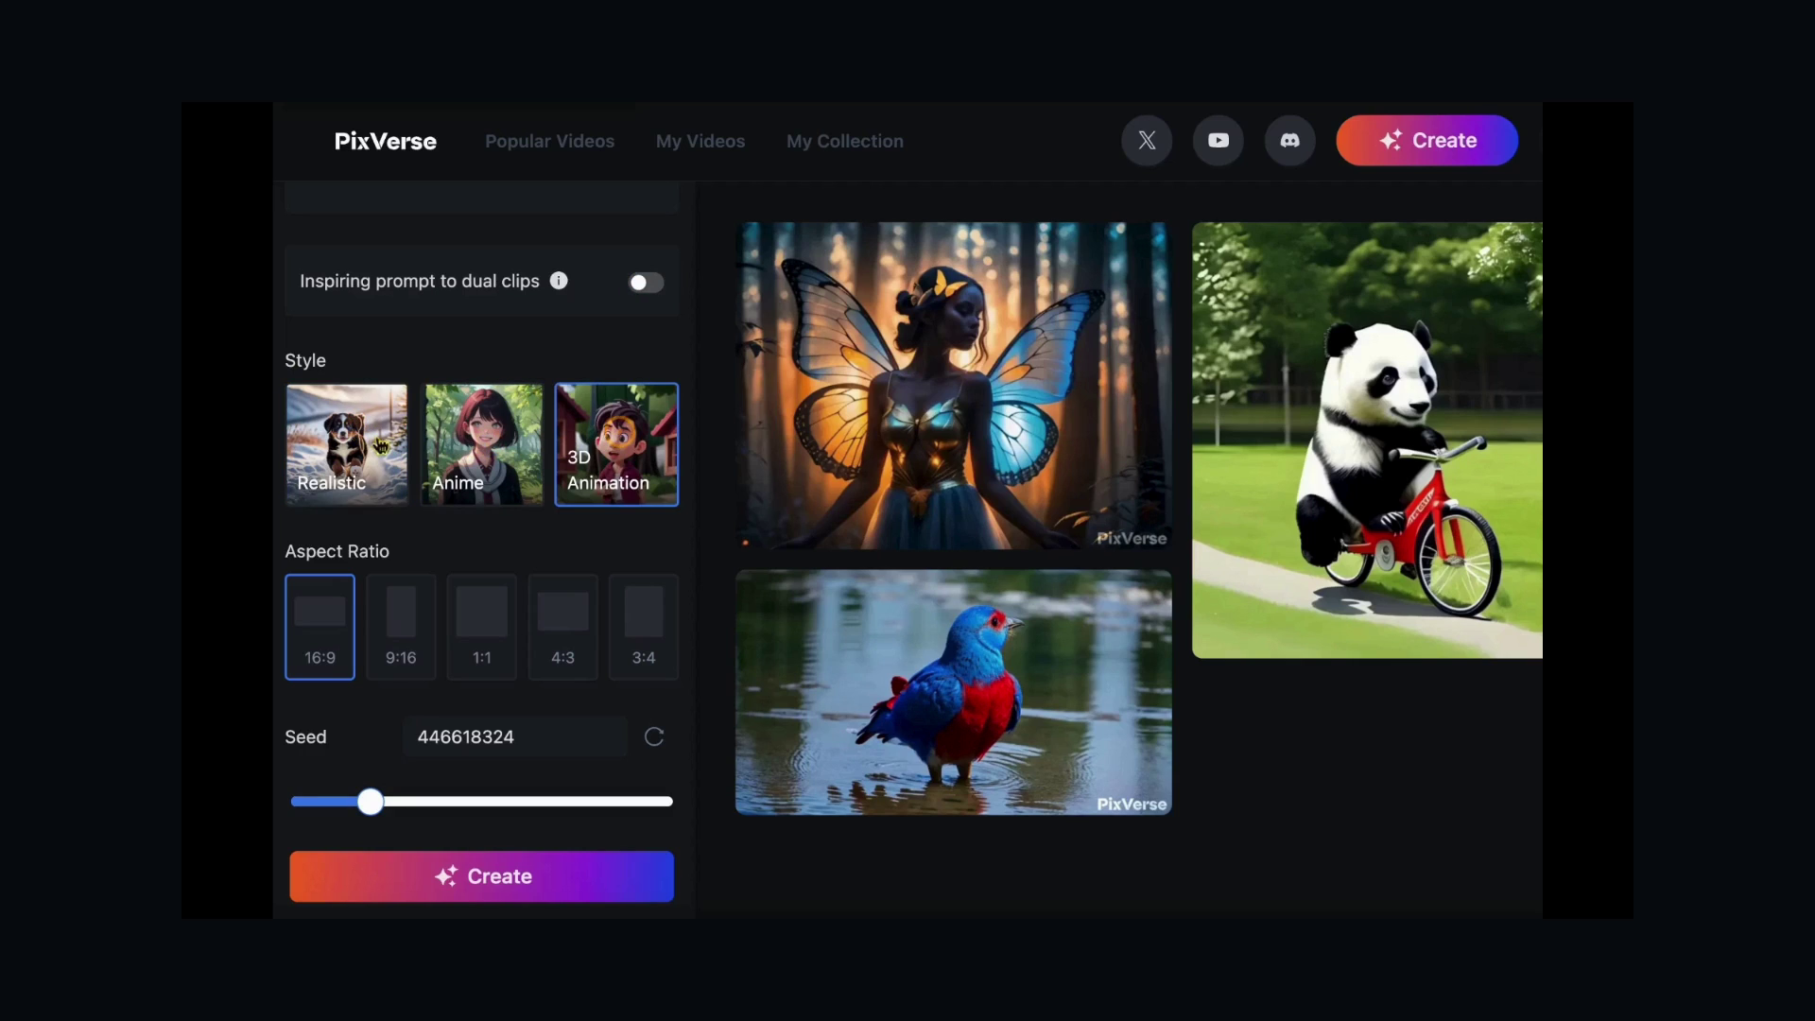
left_click(368, 447)
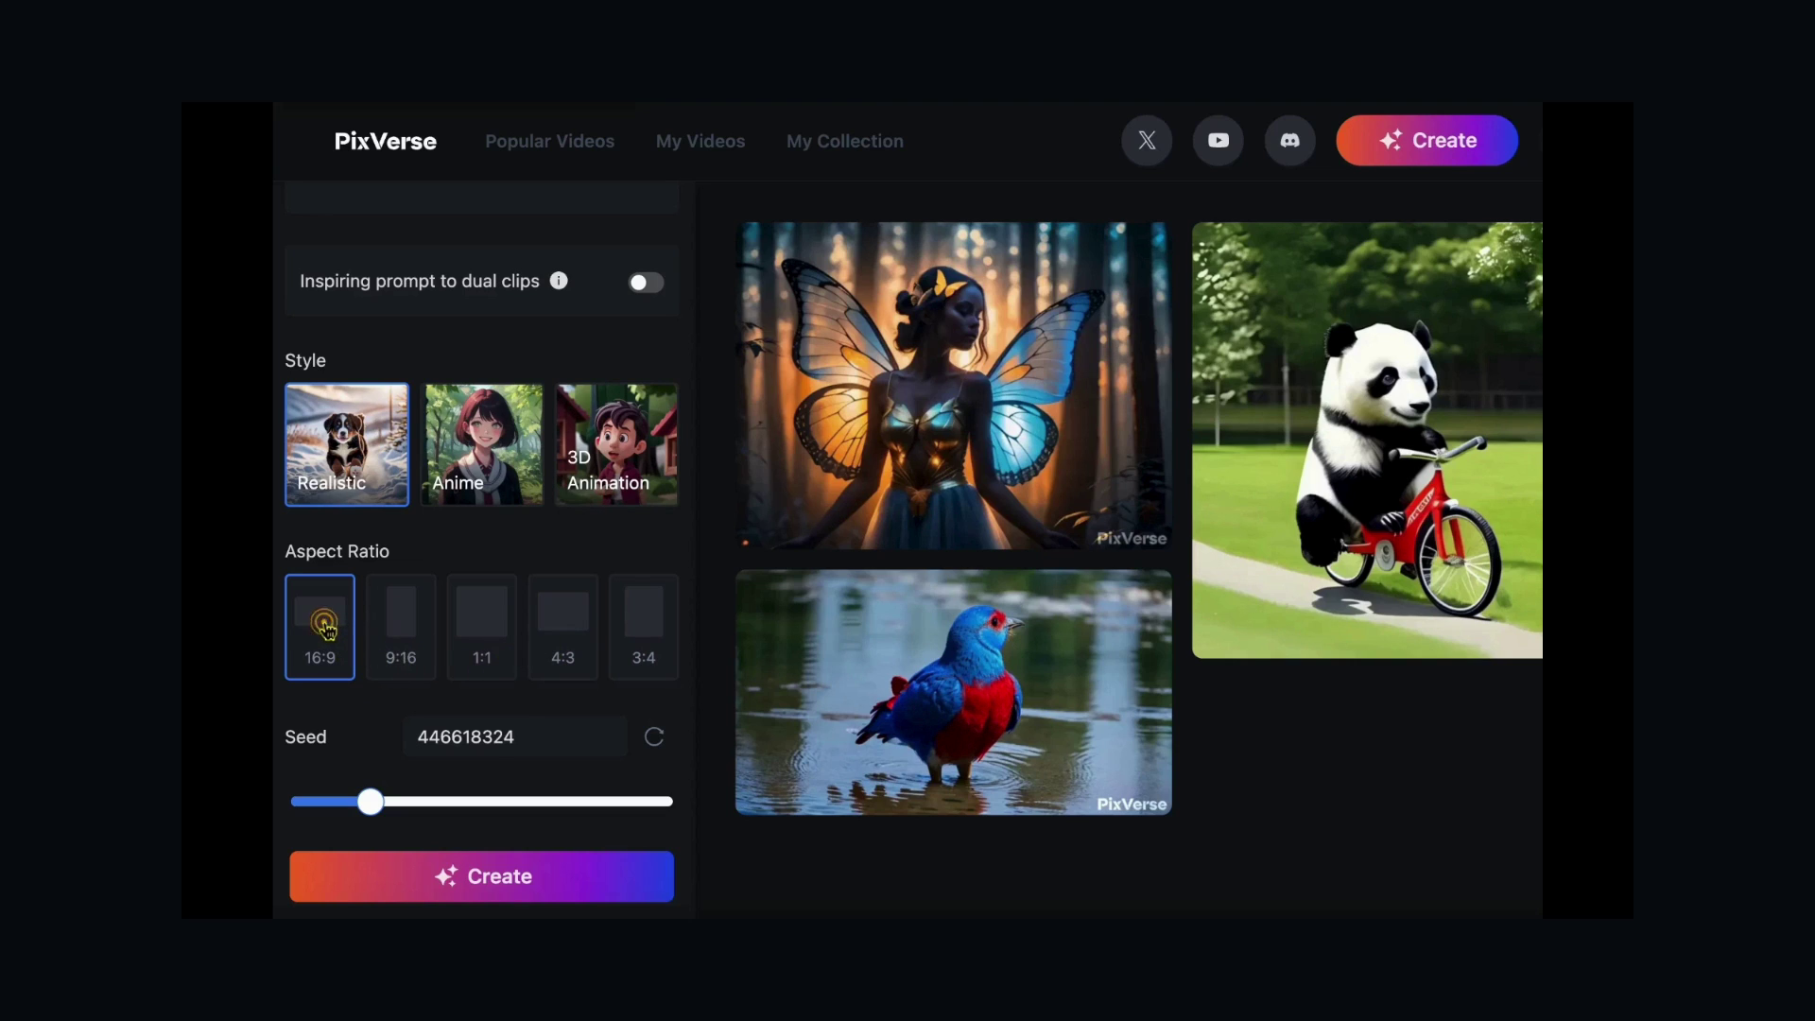
- Pick a new random seed, generate the clip, and return to the create page
left_click(502, 740)
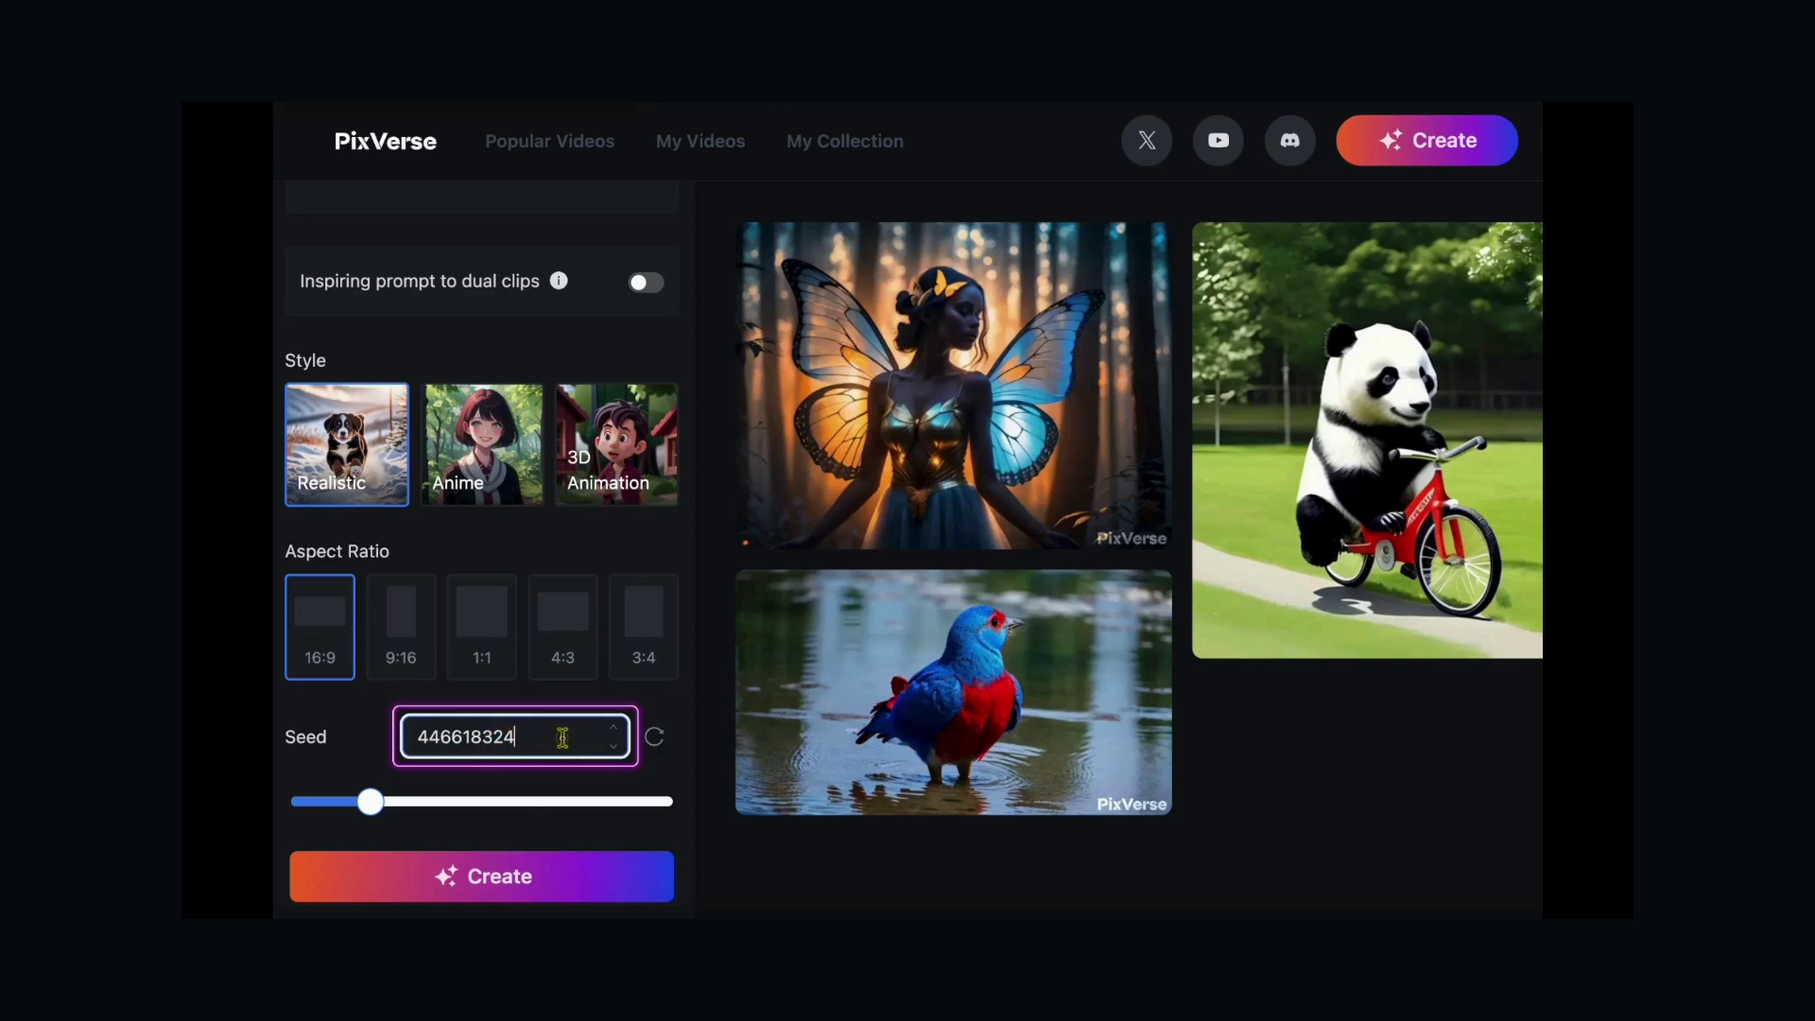
double_click(562, 737)
left_click(654, 736)
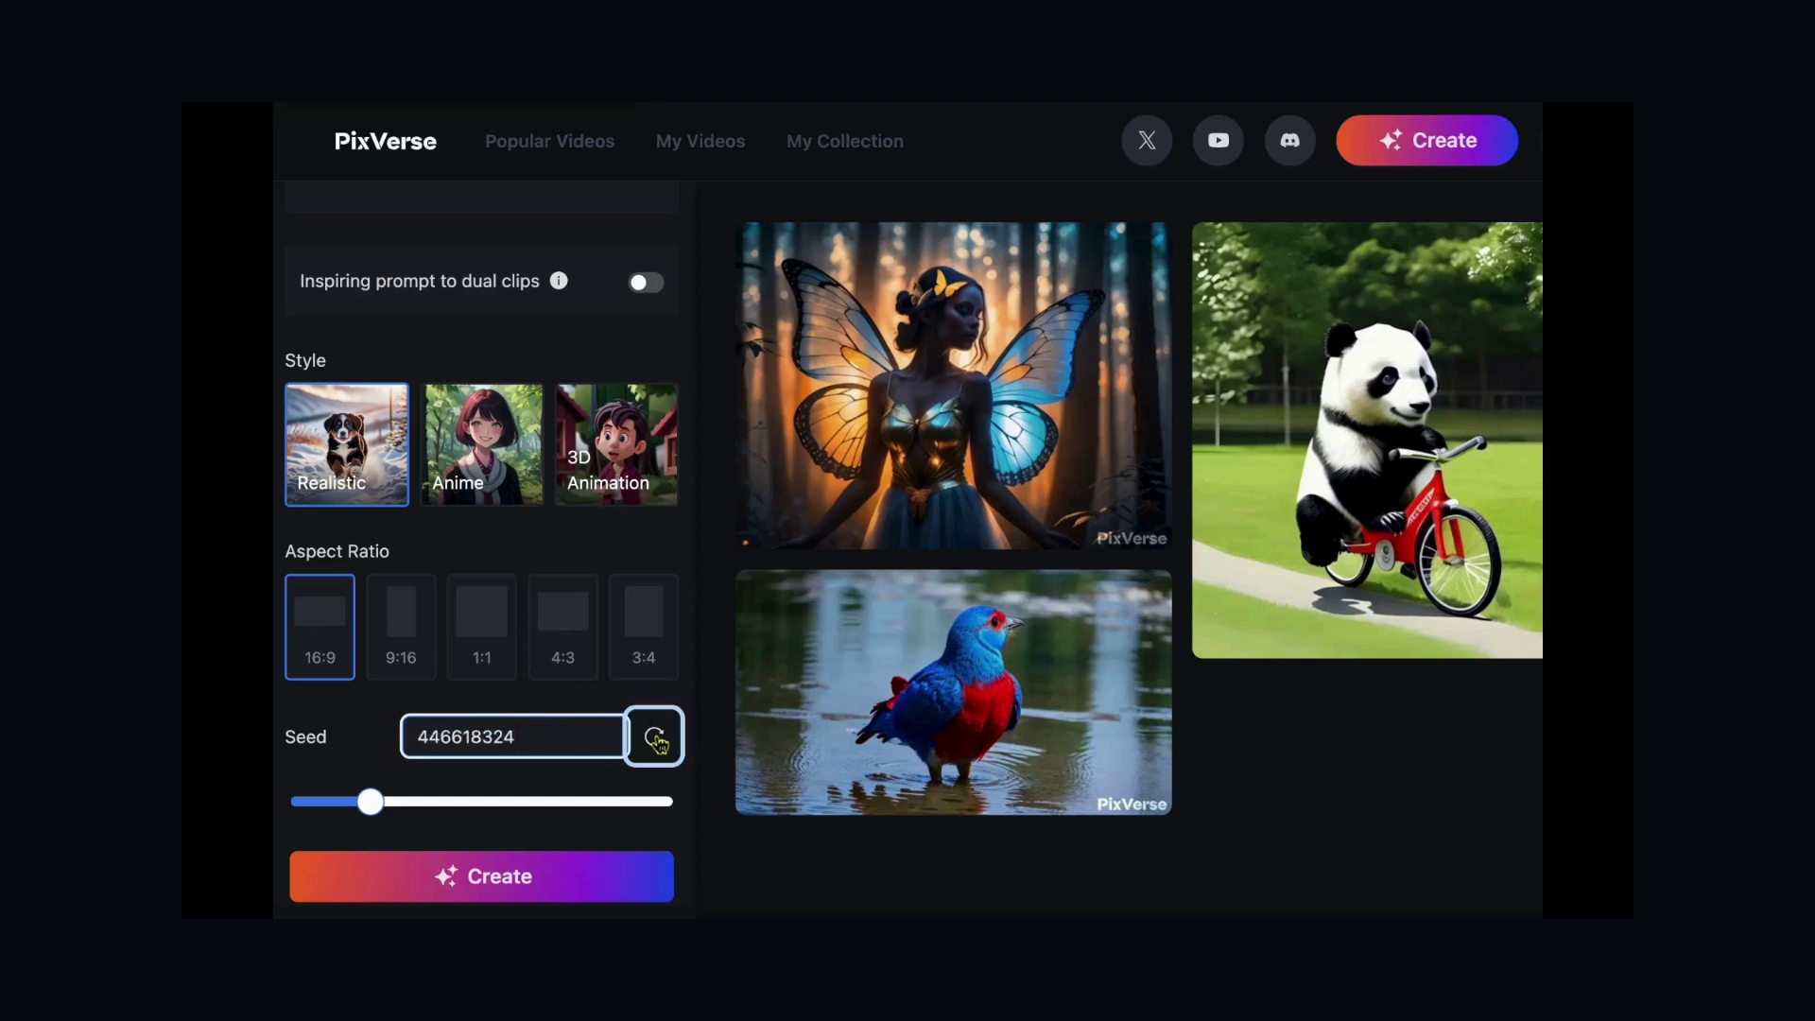
left_click(527, 733)
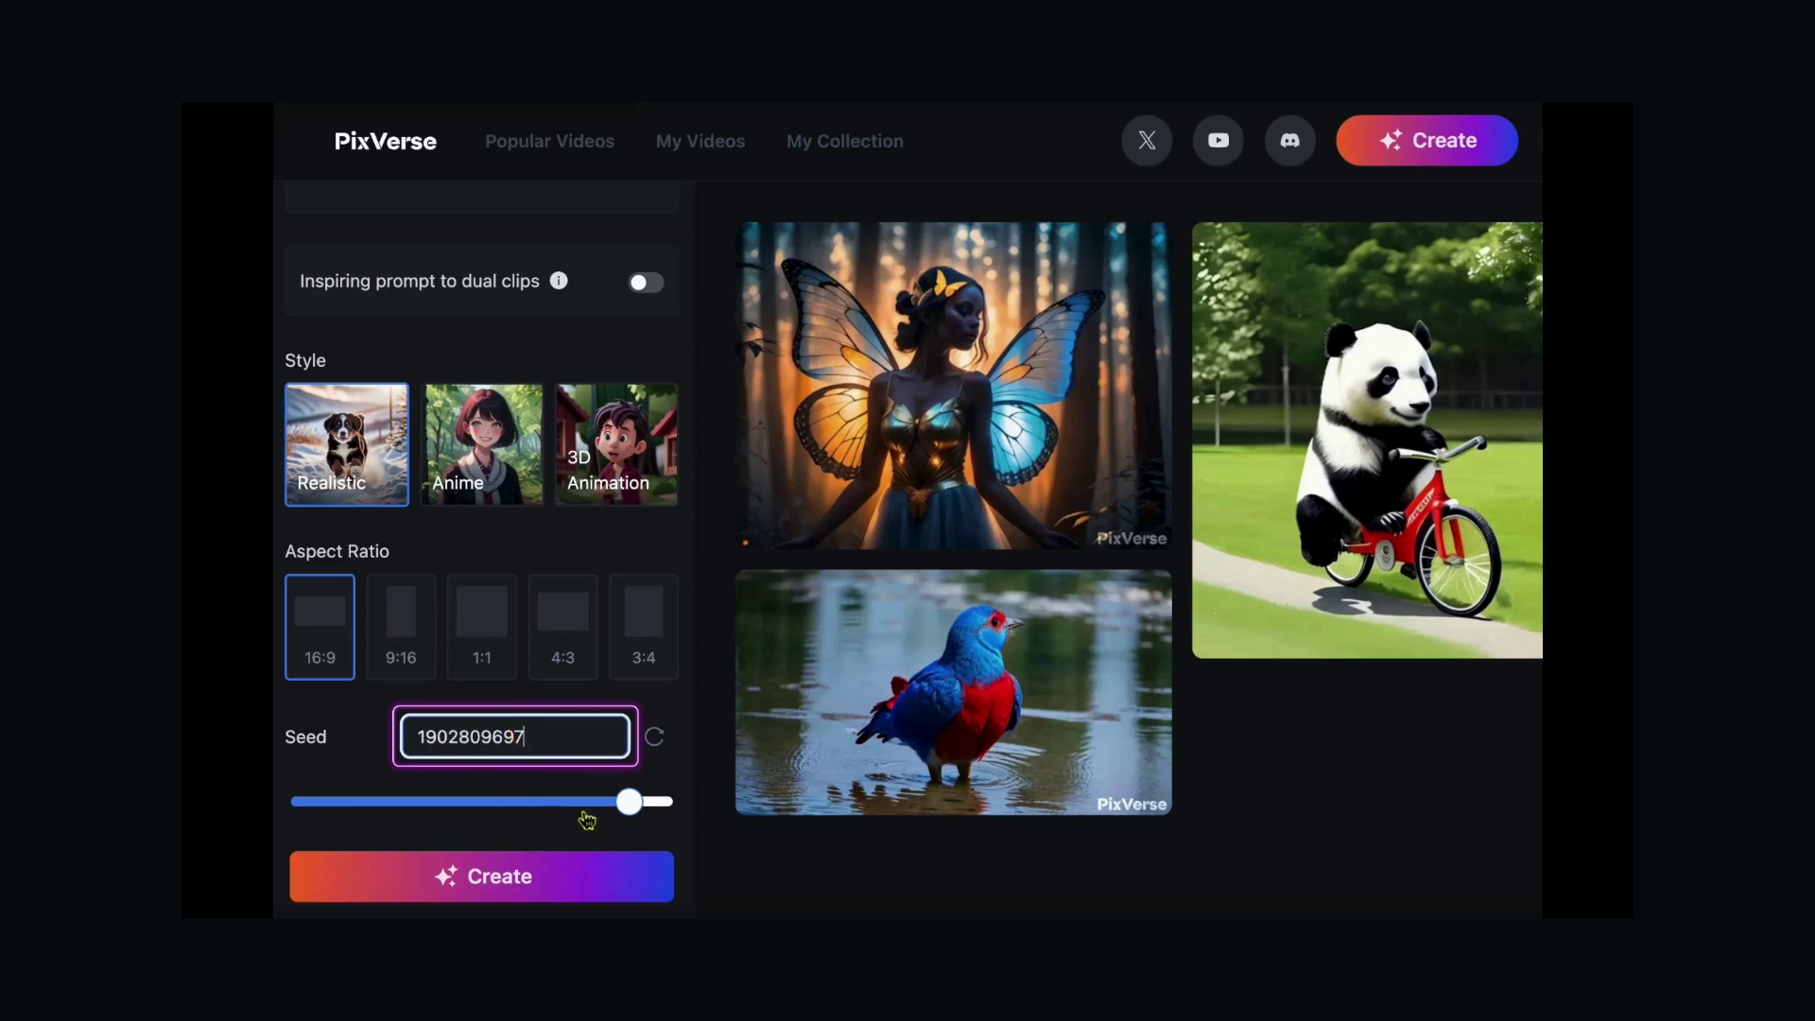
mouse_move(628, 802)
left_mouse_down()
mouse_move(507, 803)
mouse_move(604, 805)
left_mouse_up()
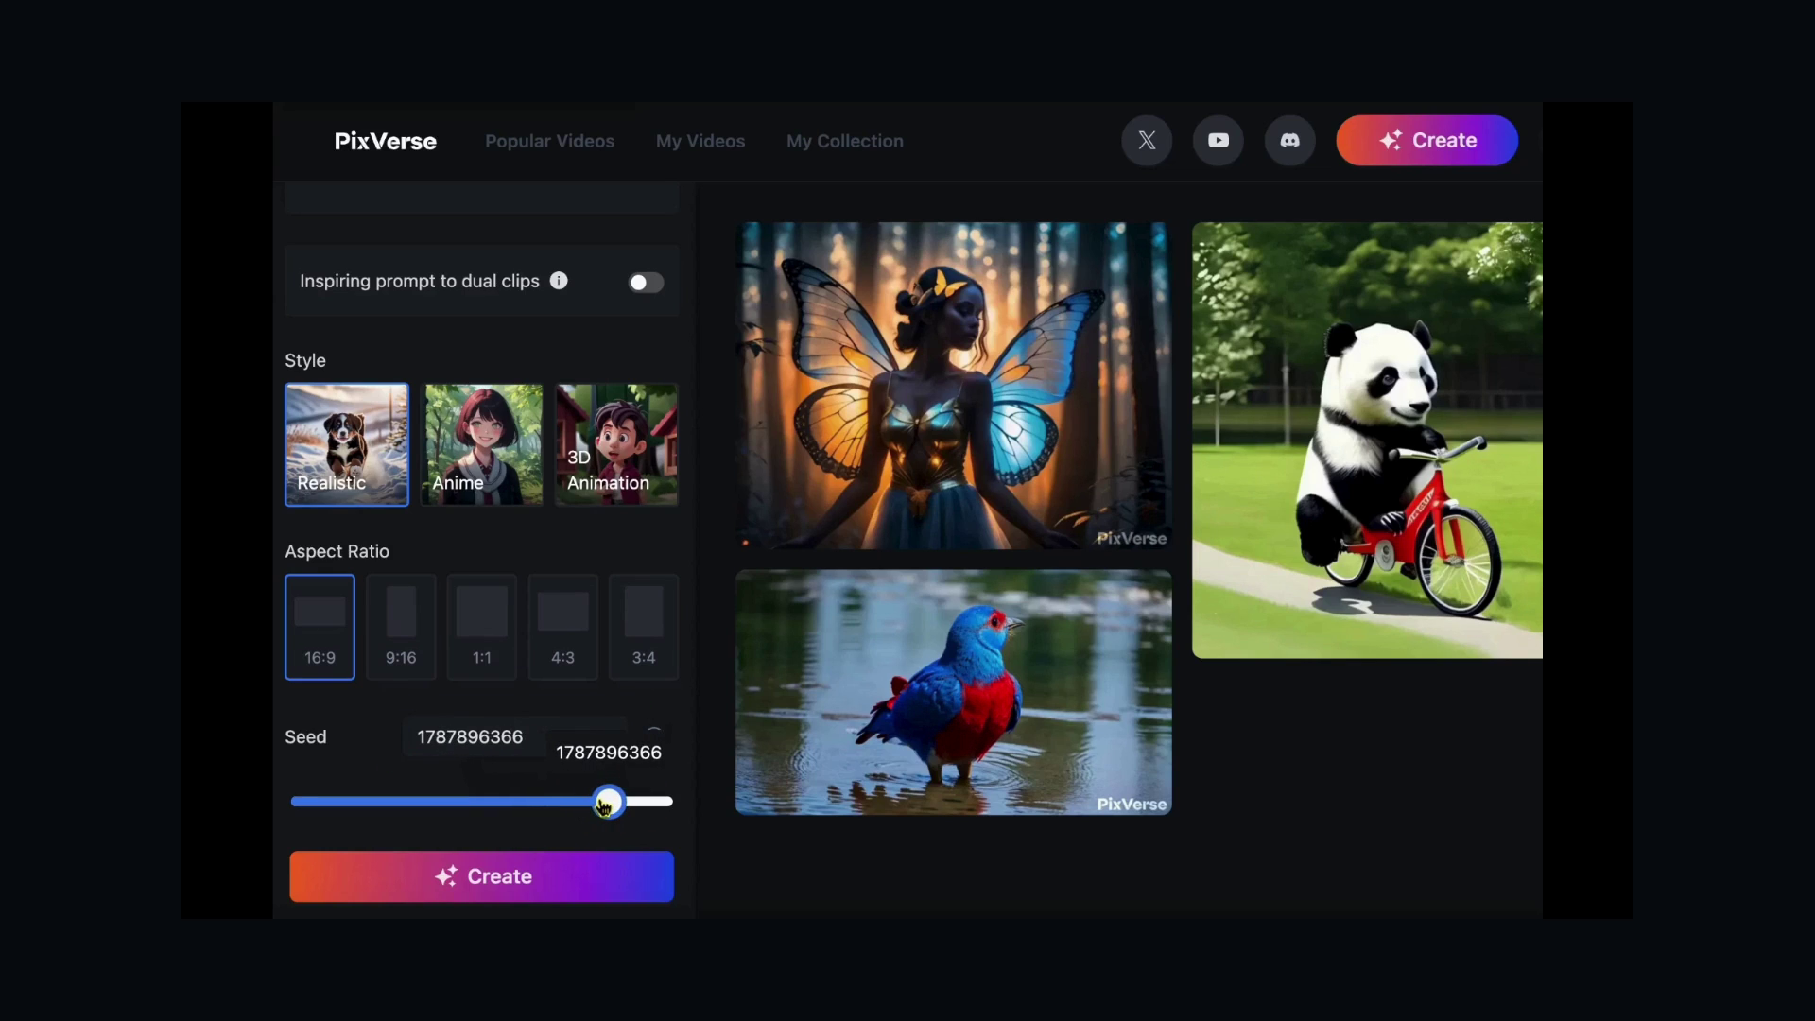
left_click(485, 878)
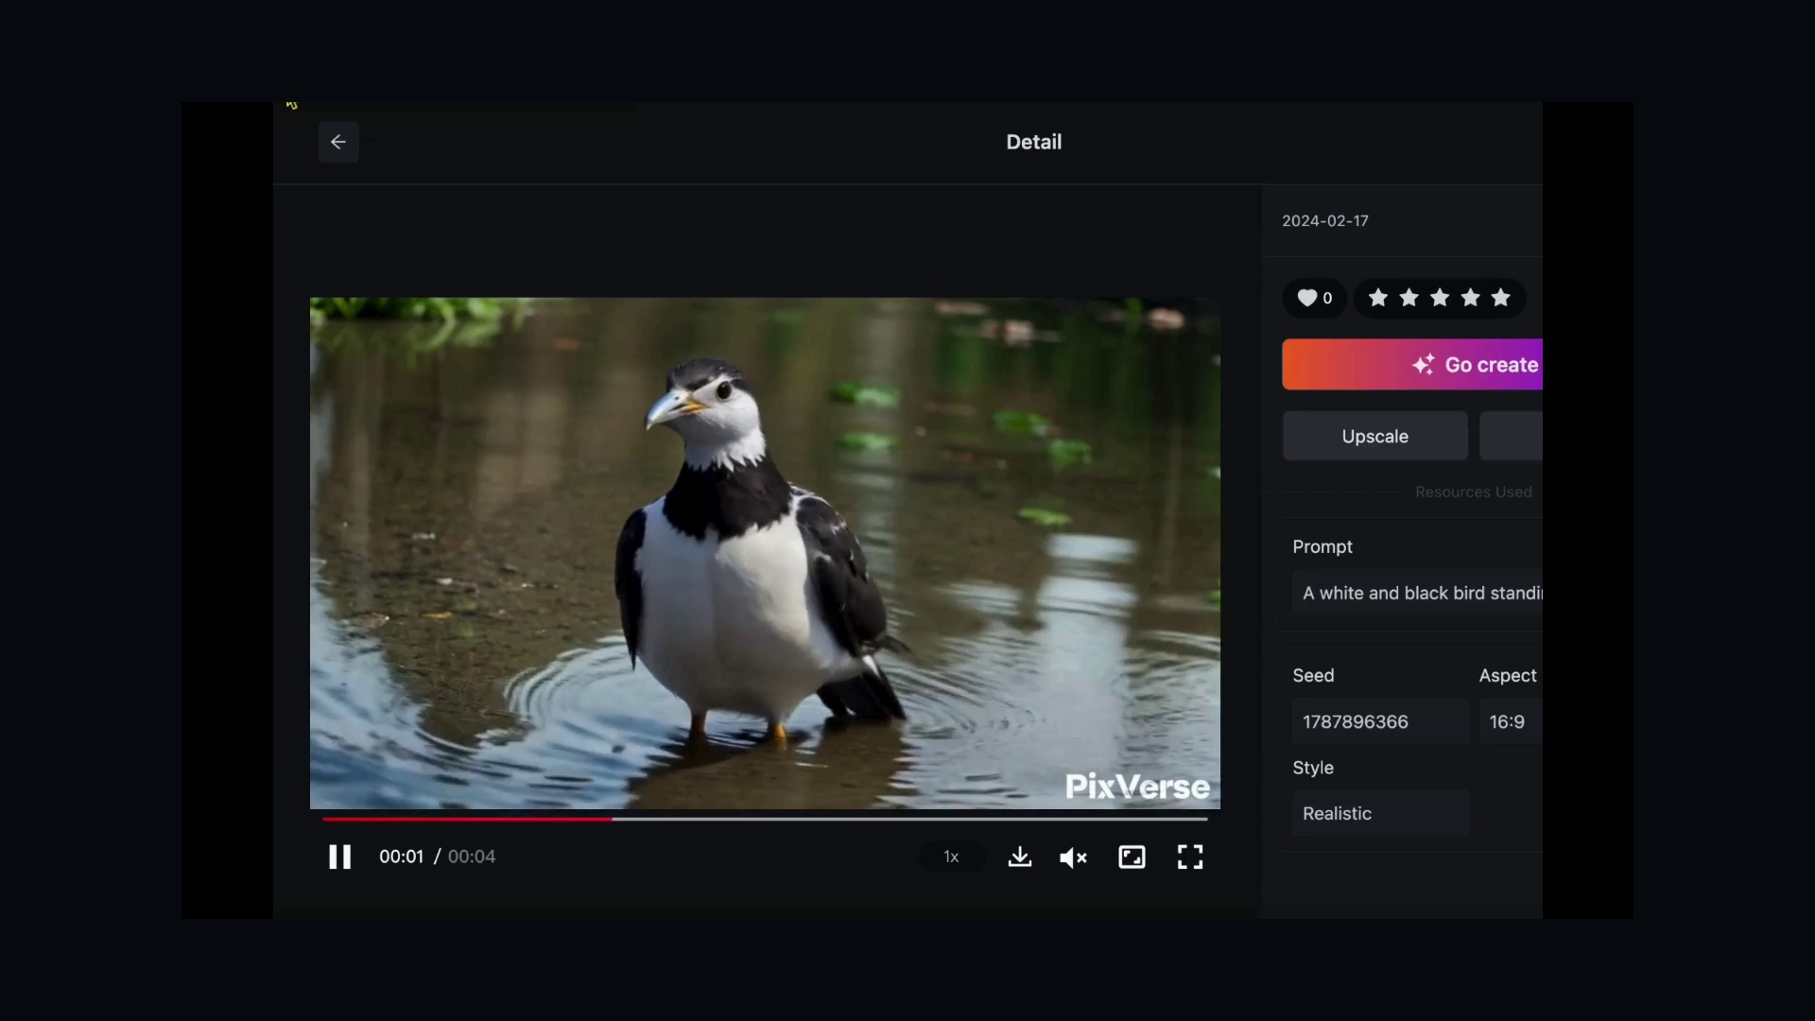
left_click(326, 137)
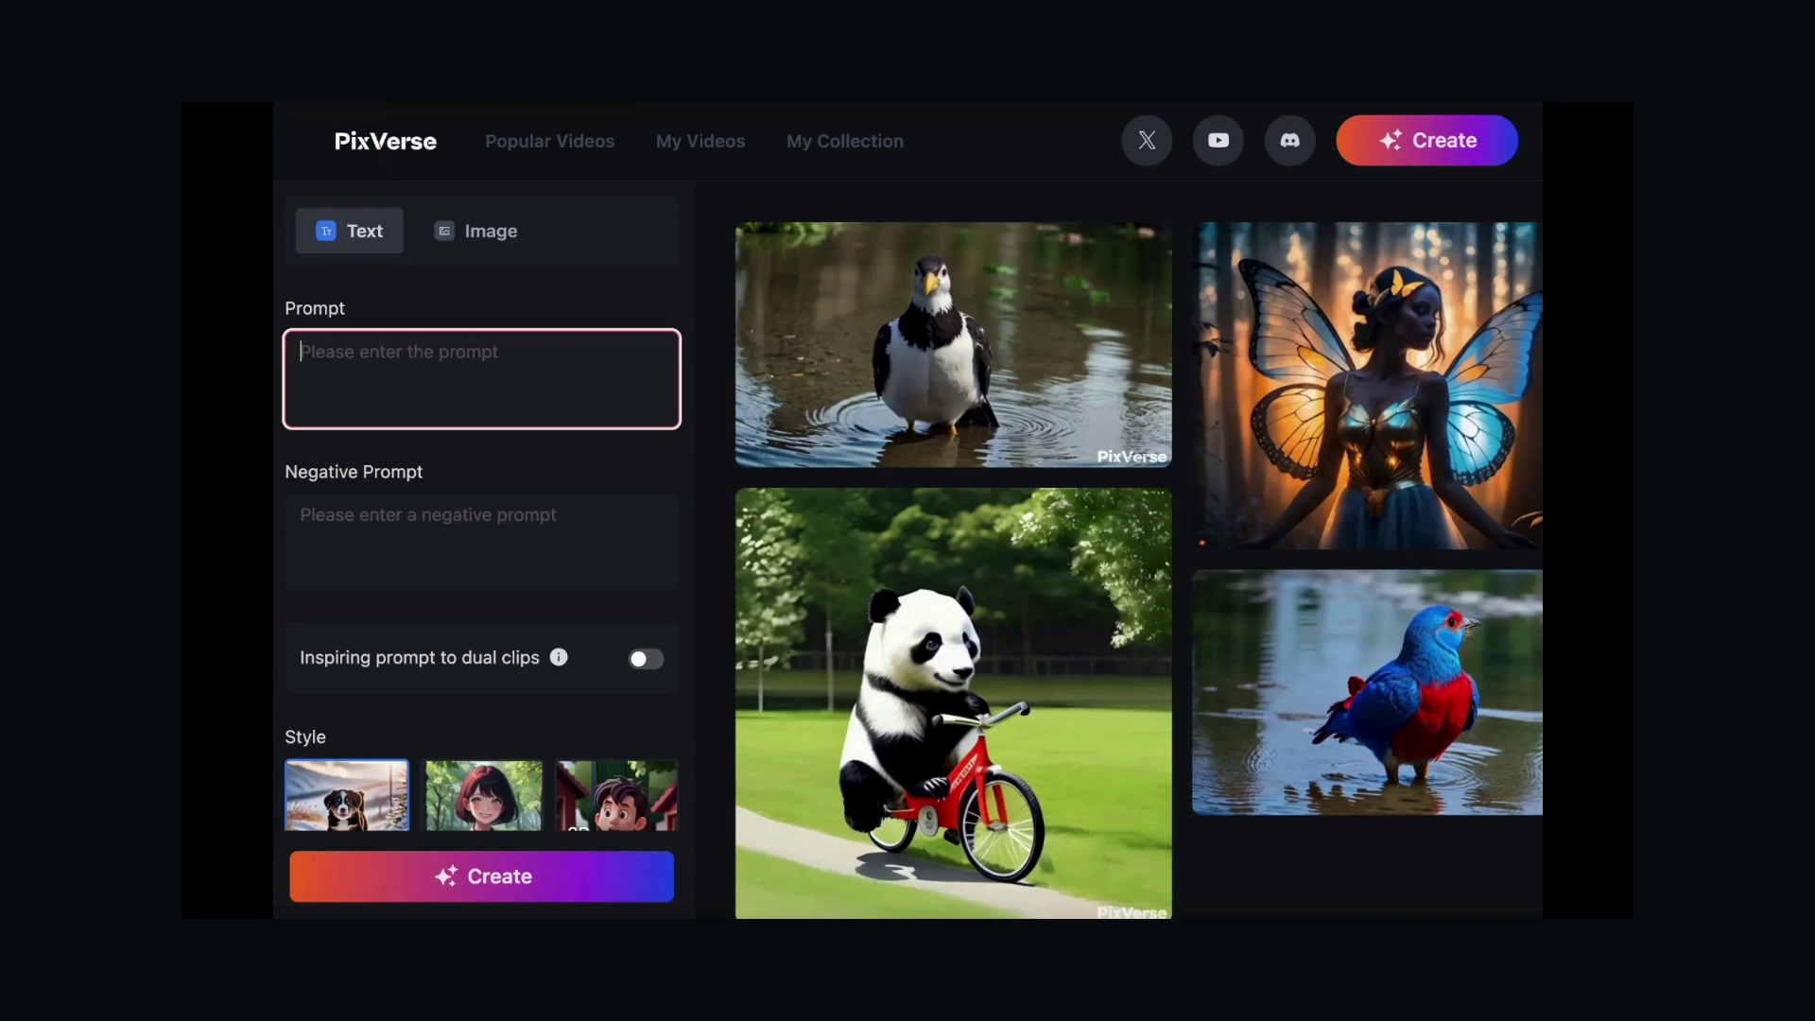
- Upload an image for image-to-video and enter the prompt 'relaxed and floating on clouds'
left_click(476, 233)
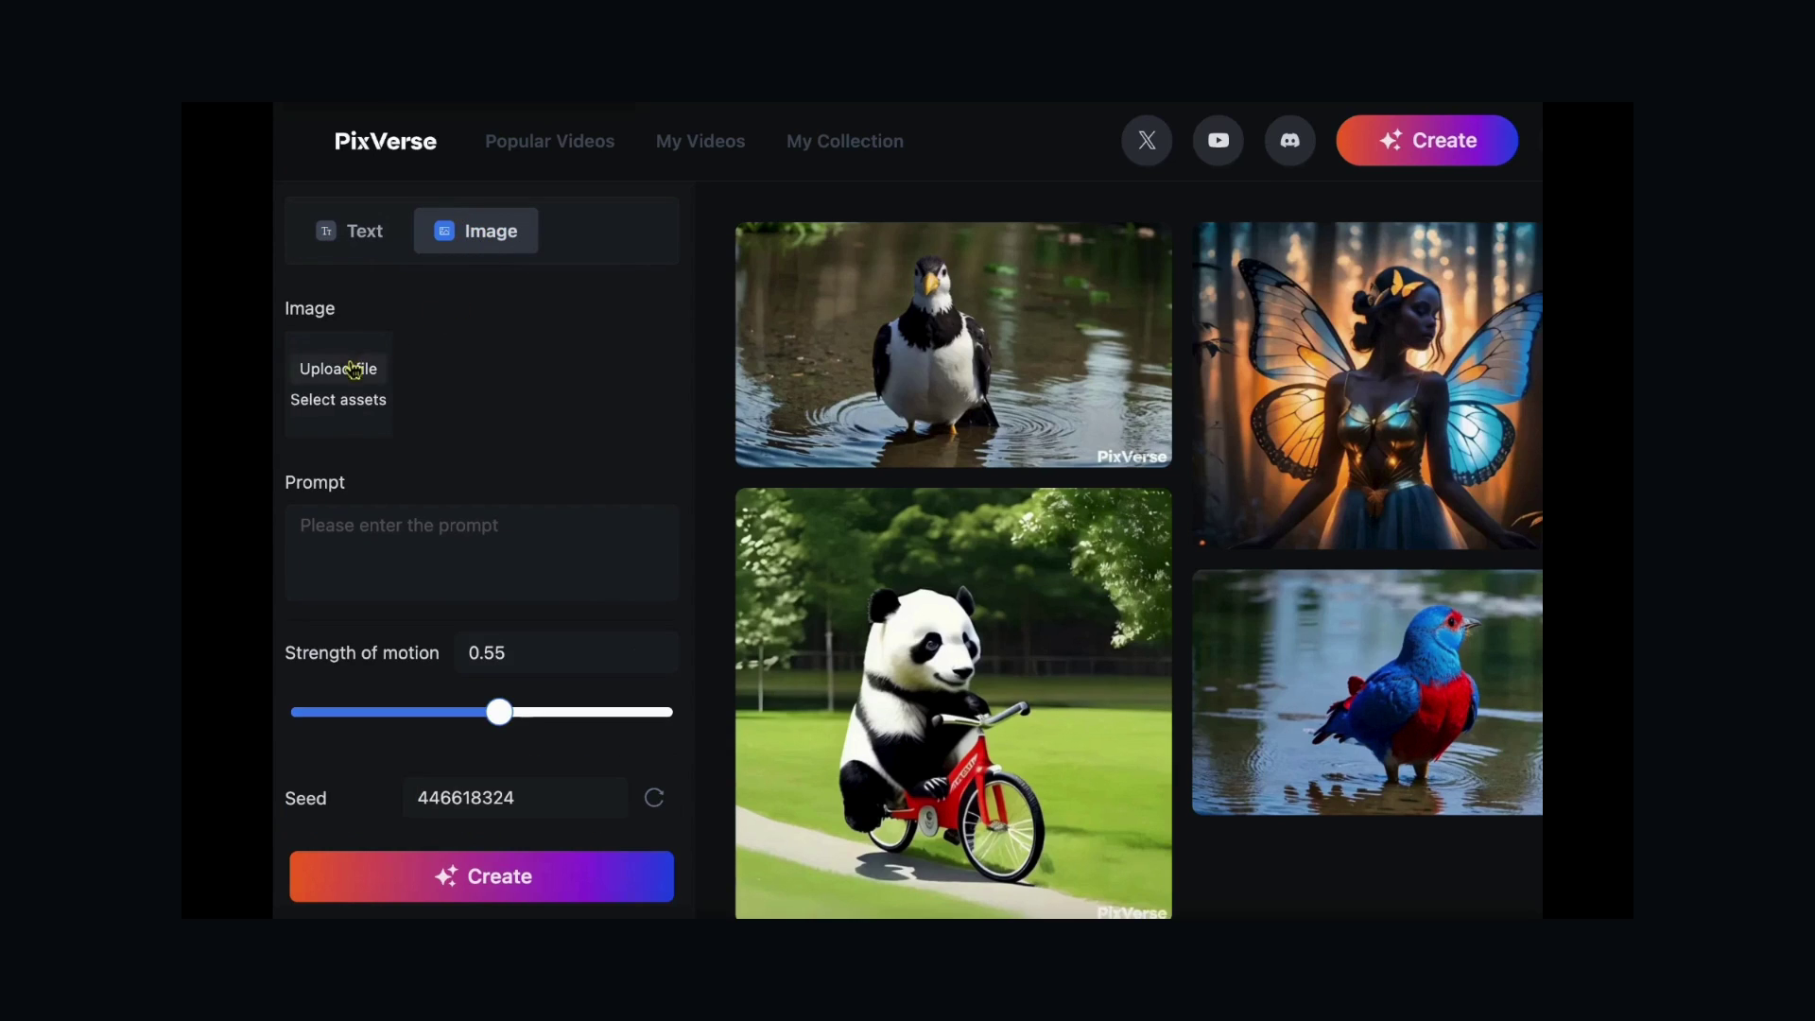
left_click(339, 369)
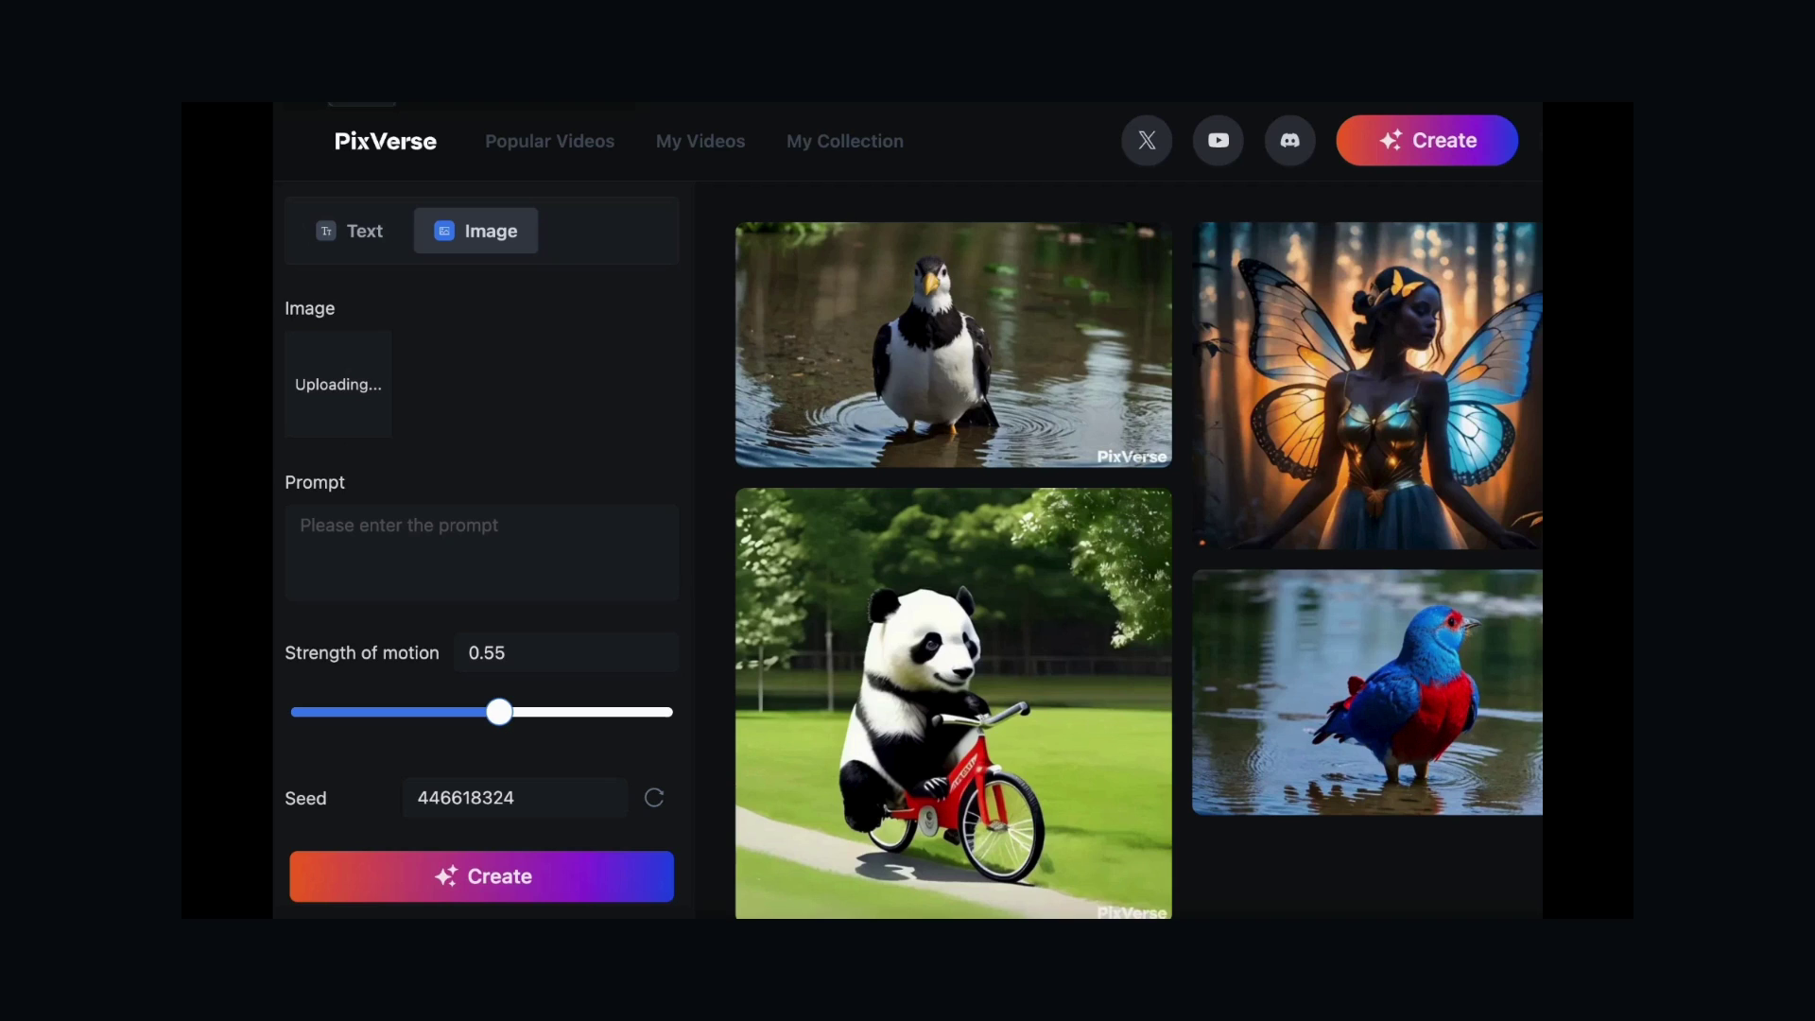
left_click(378, 529)
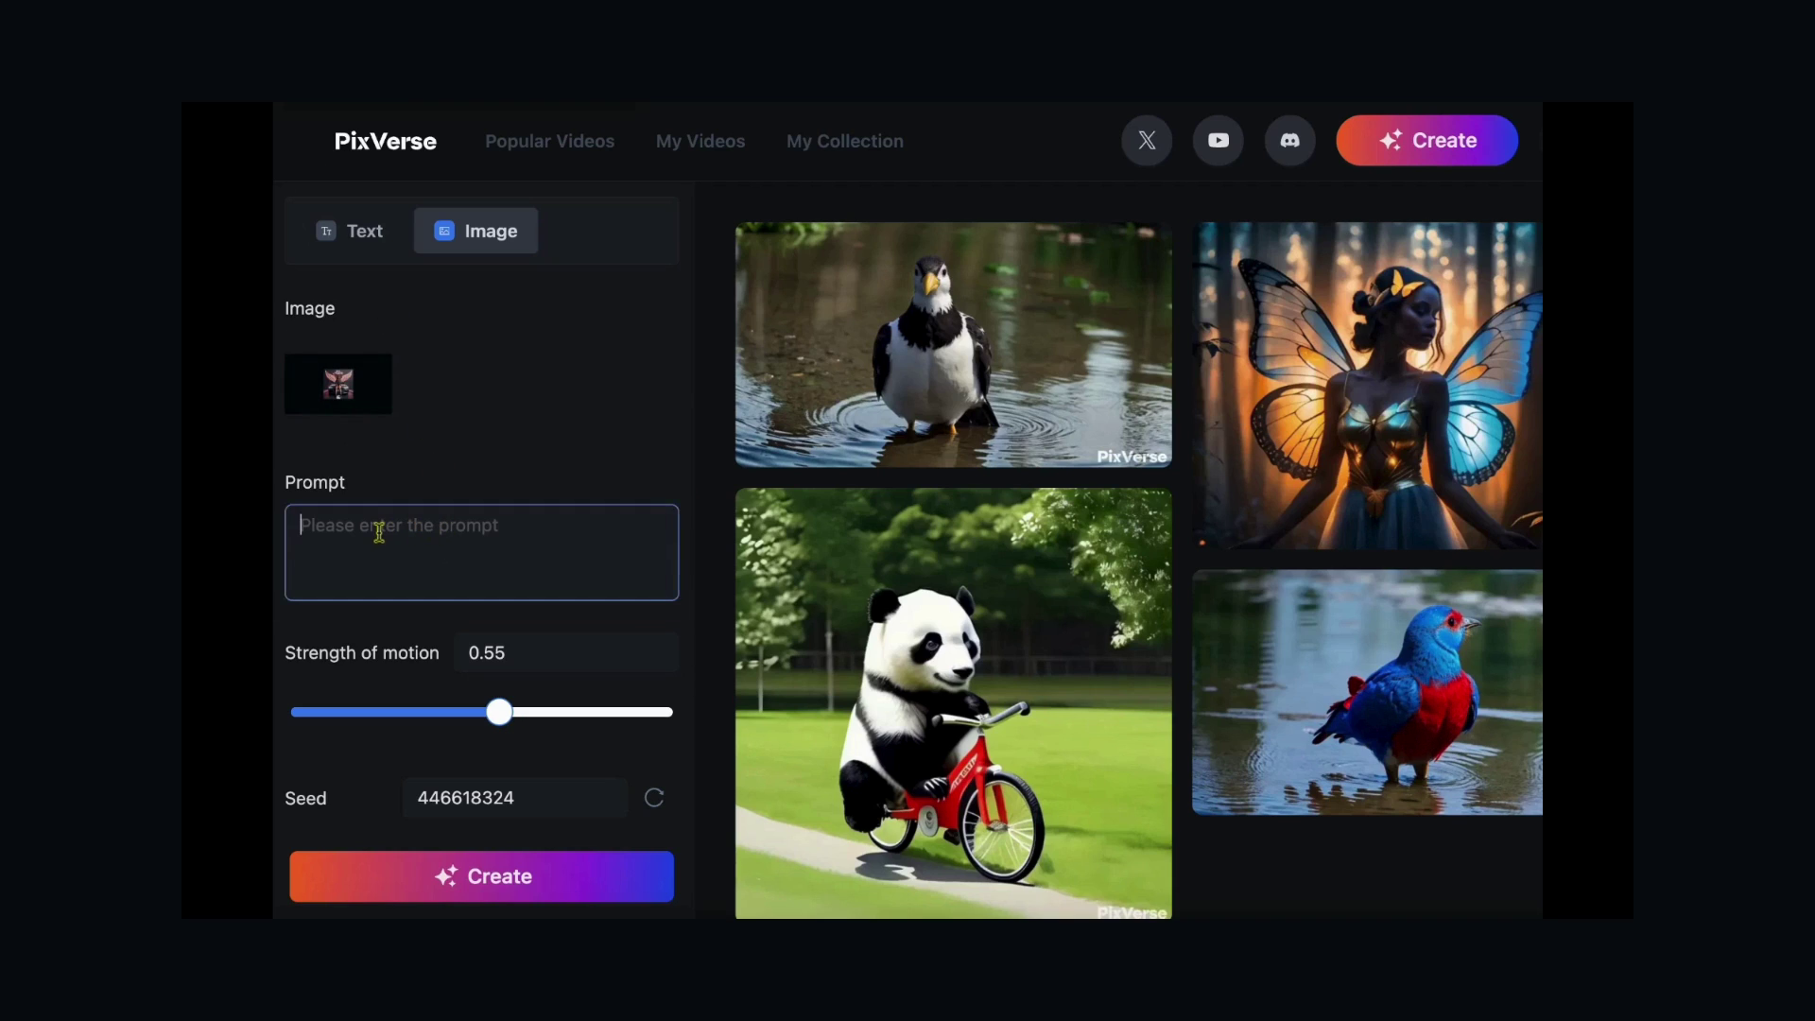
type("relaxed and floating on clouds")
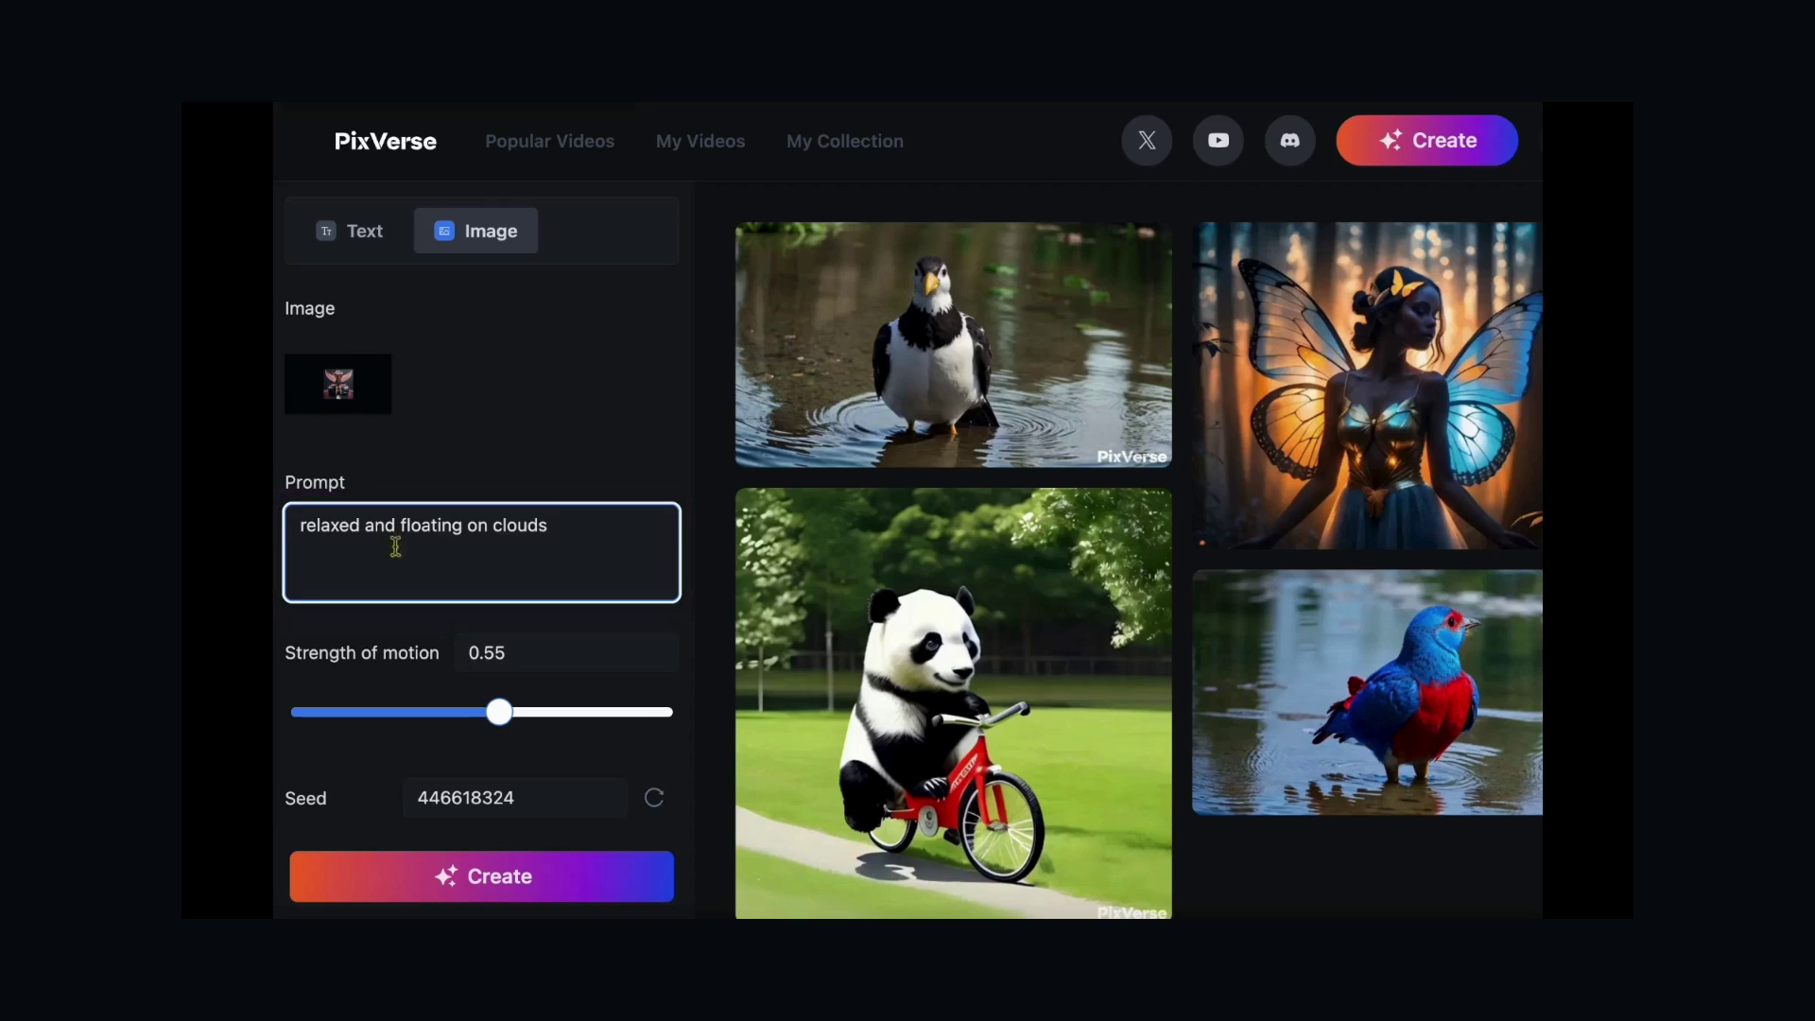
- Set strength of motion to 0.55, seed to 432254153, and turn on HD Quality
left_click(518, 652)
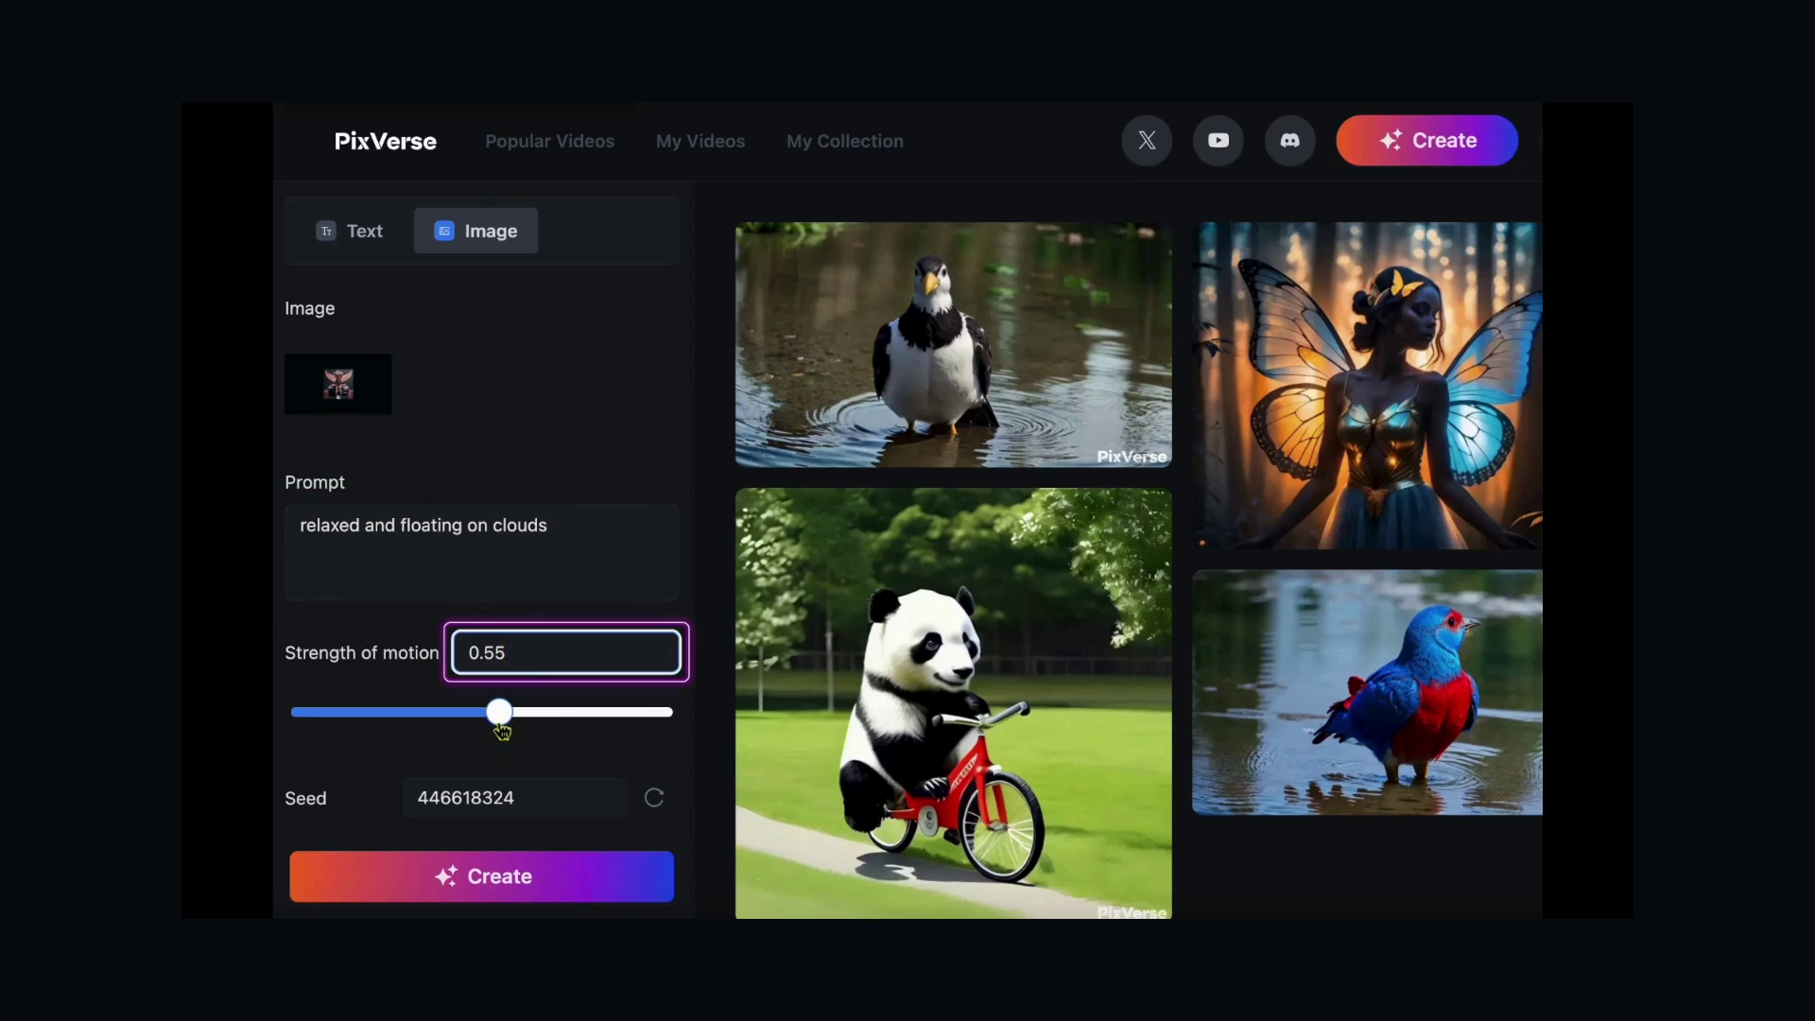
left_click_drag(500, 726, 483, 726)
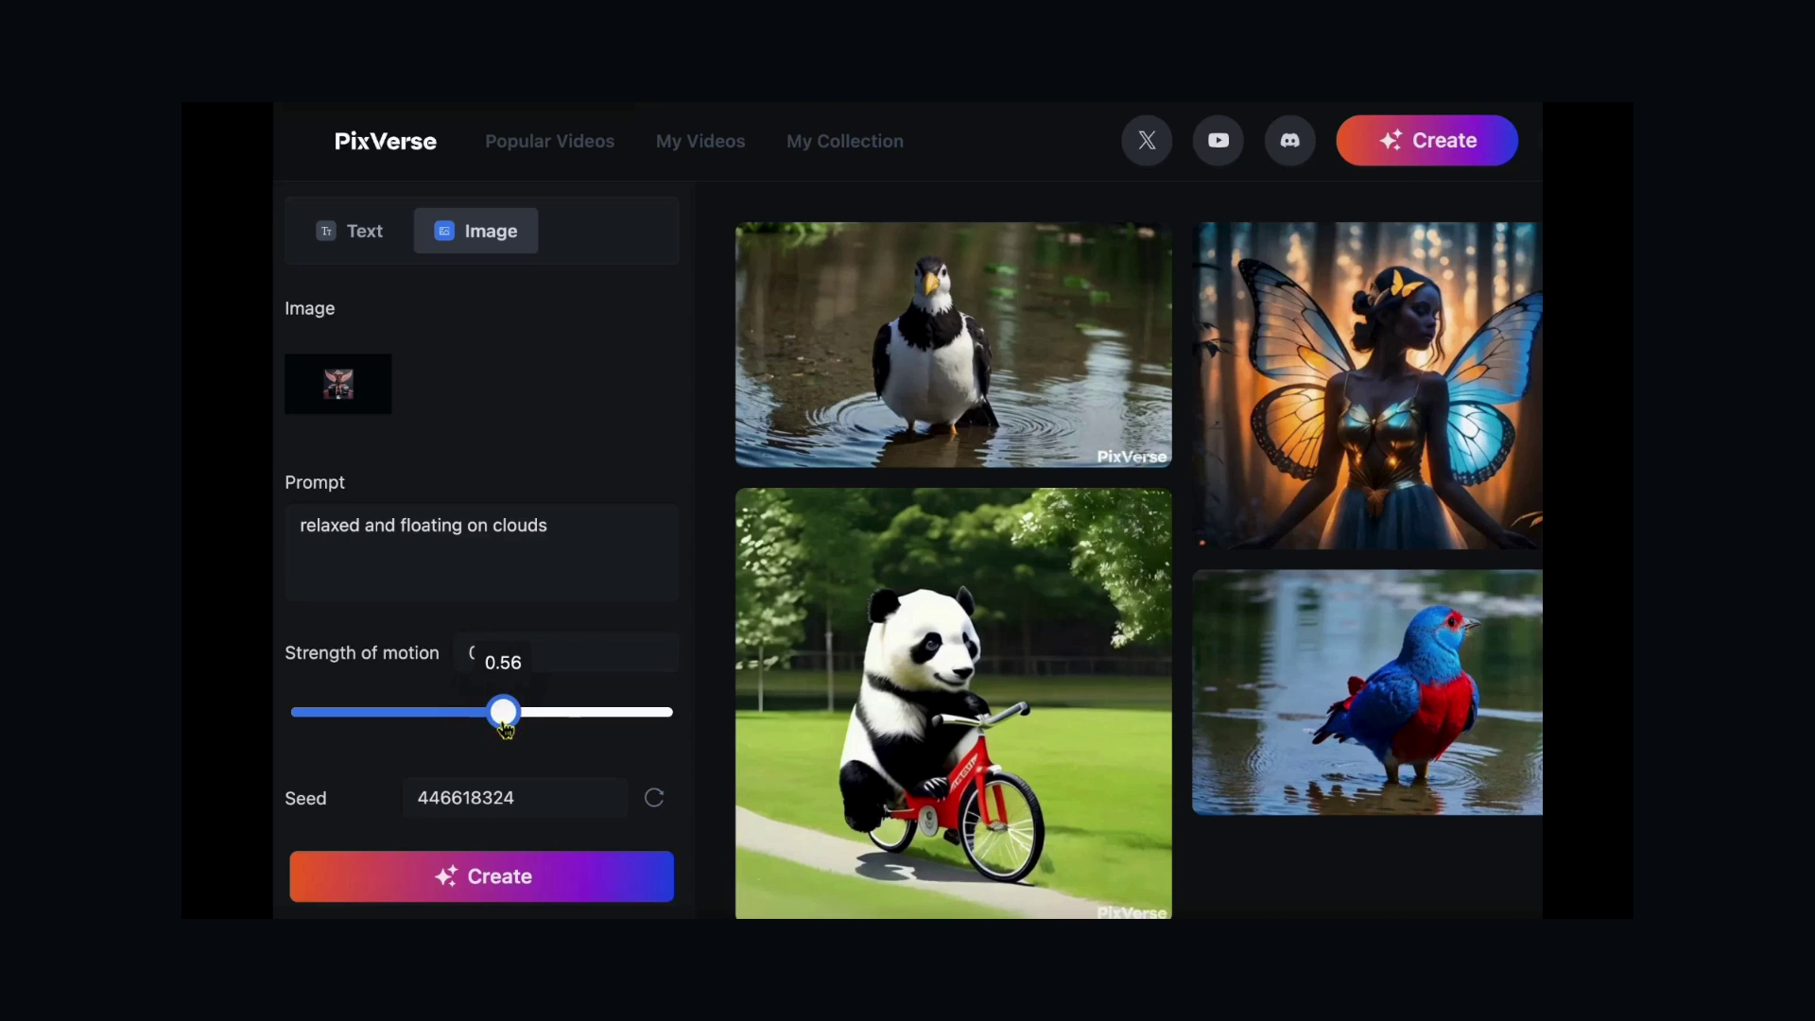
left_click(547, 790)
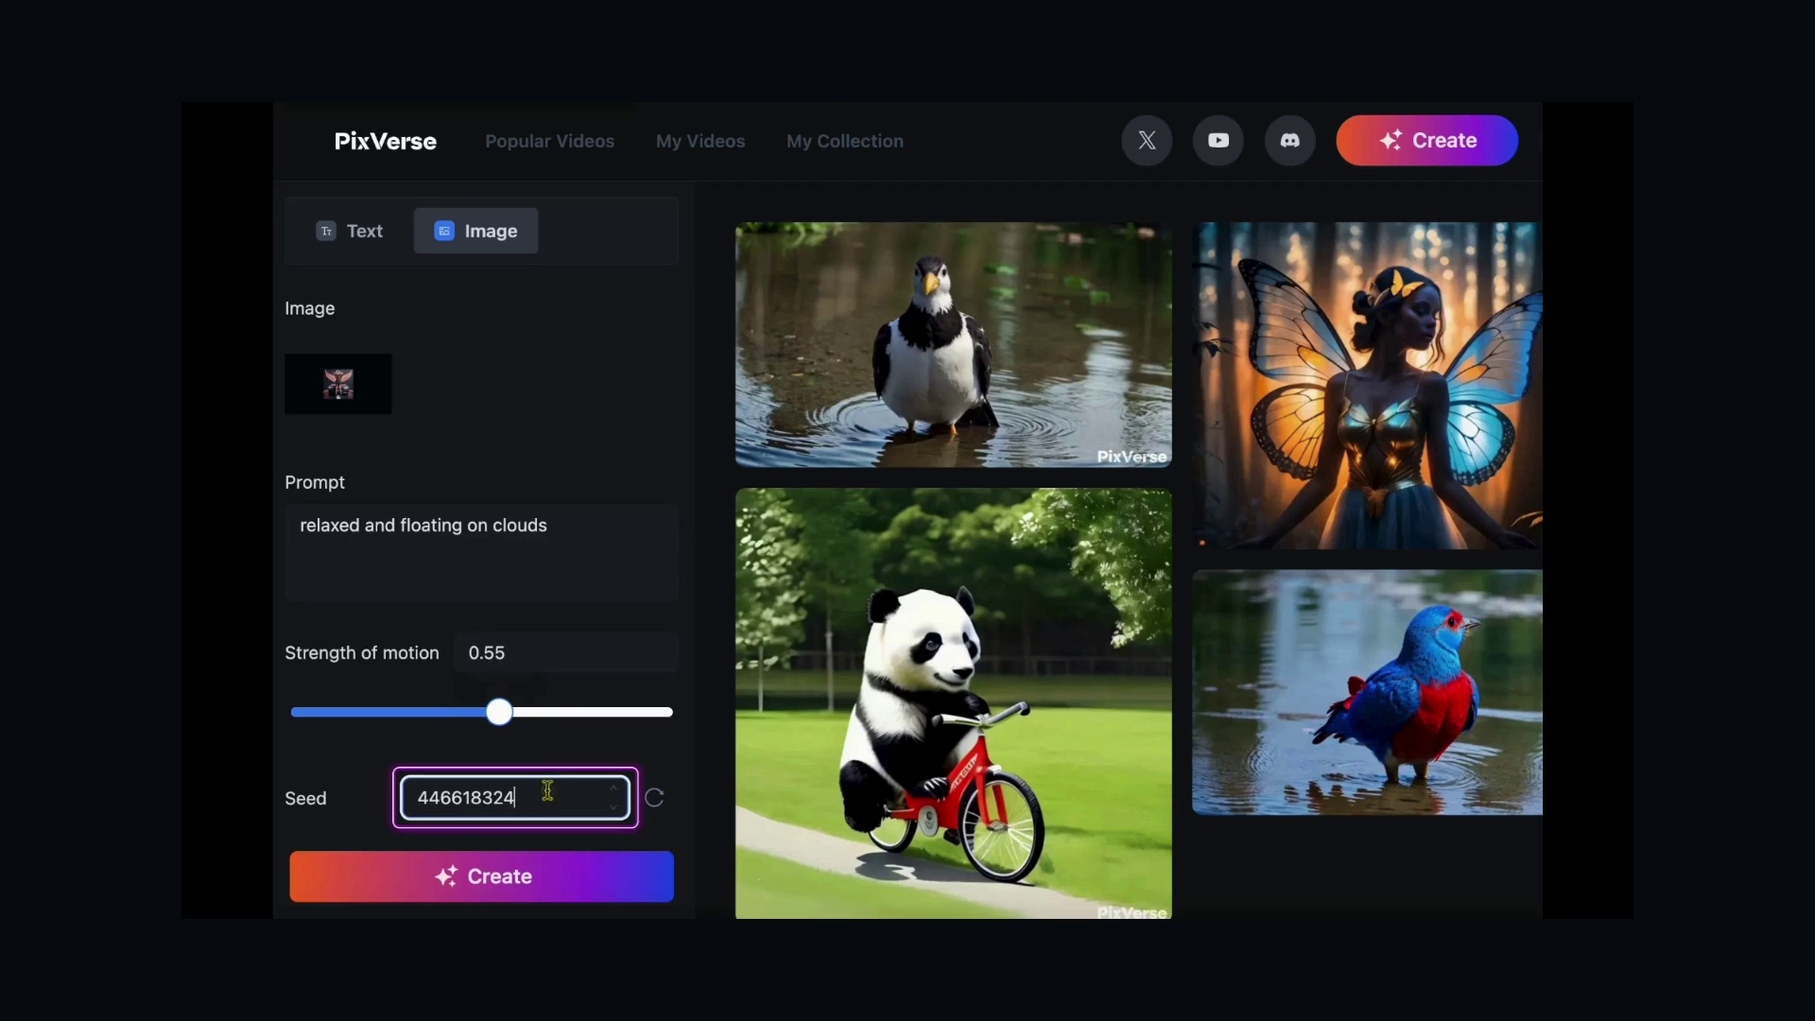
left_click(615, 794)
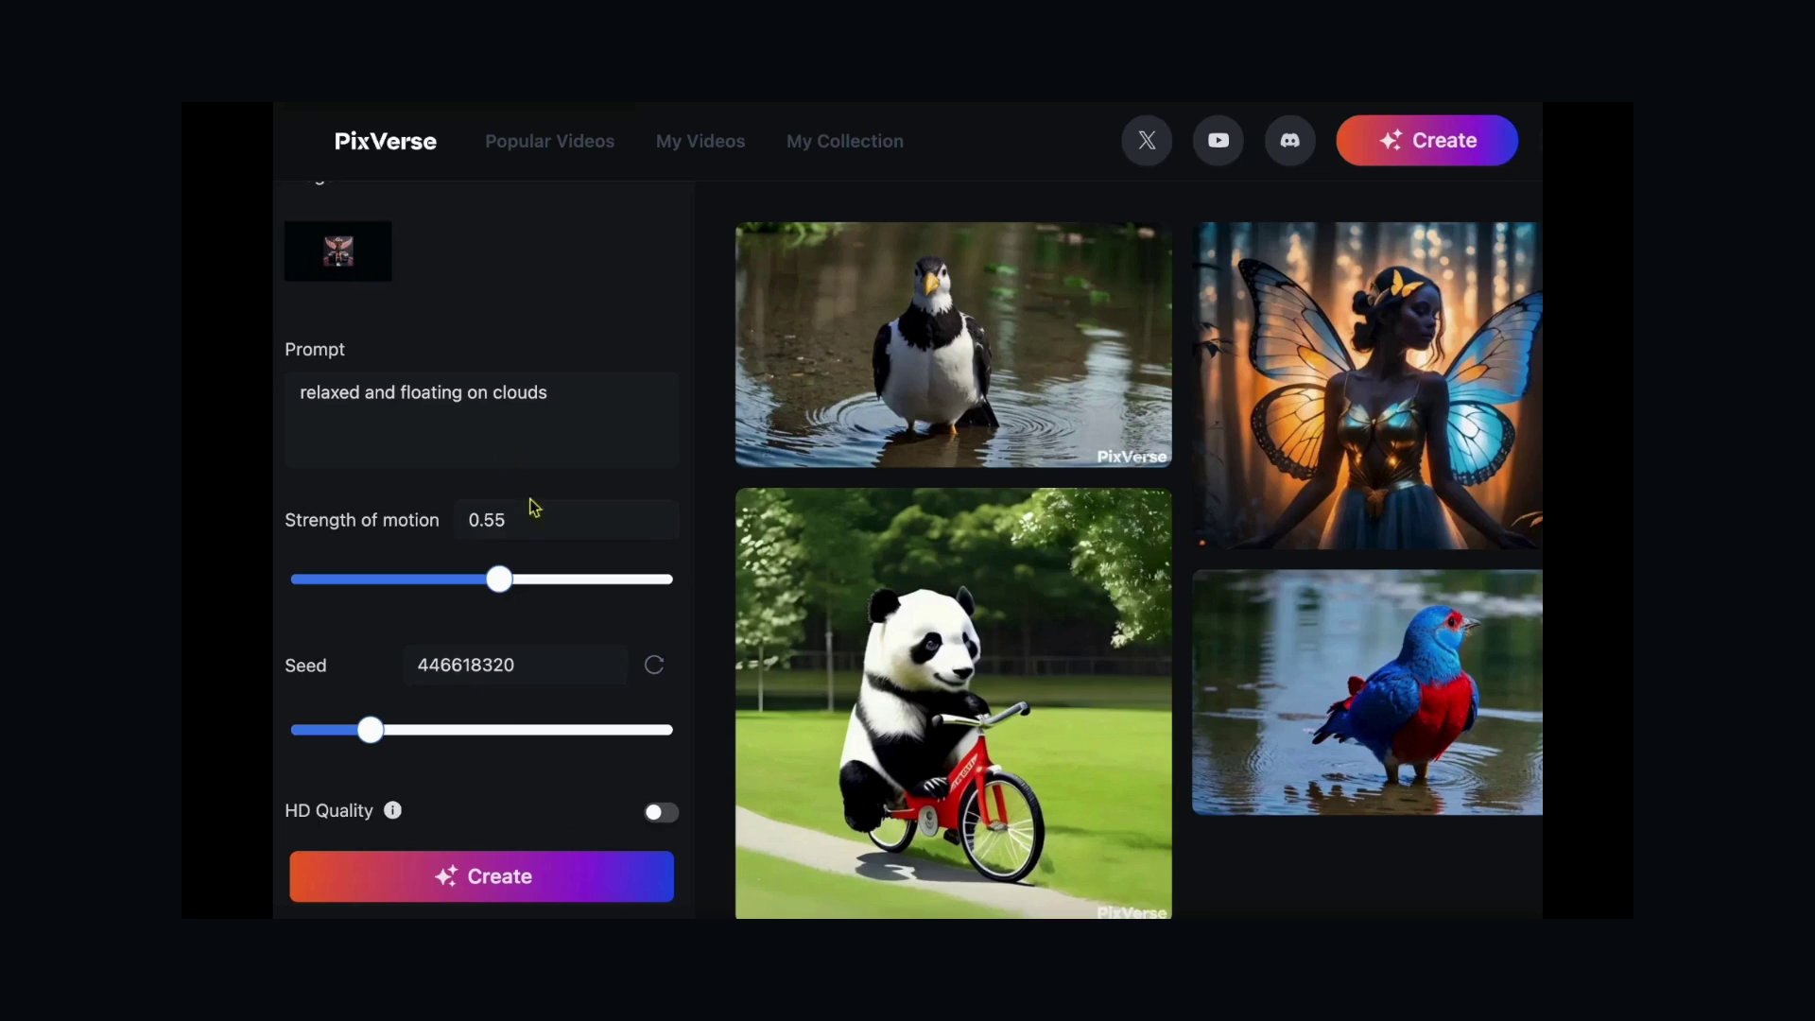
left_click(590, 669)
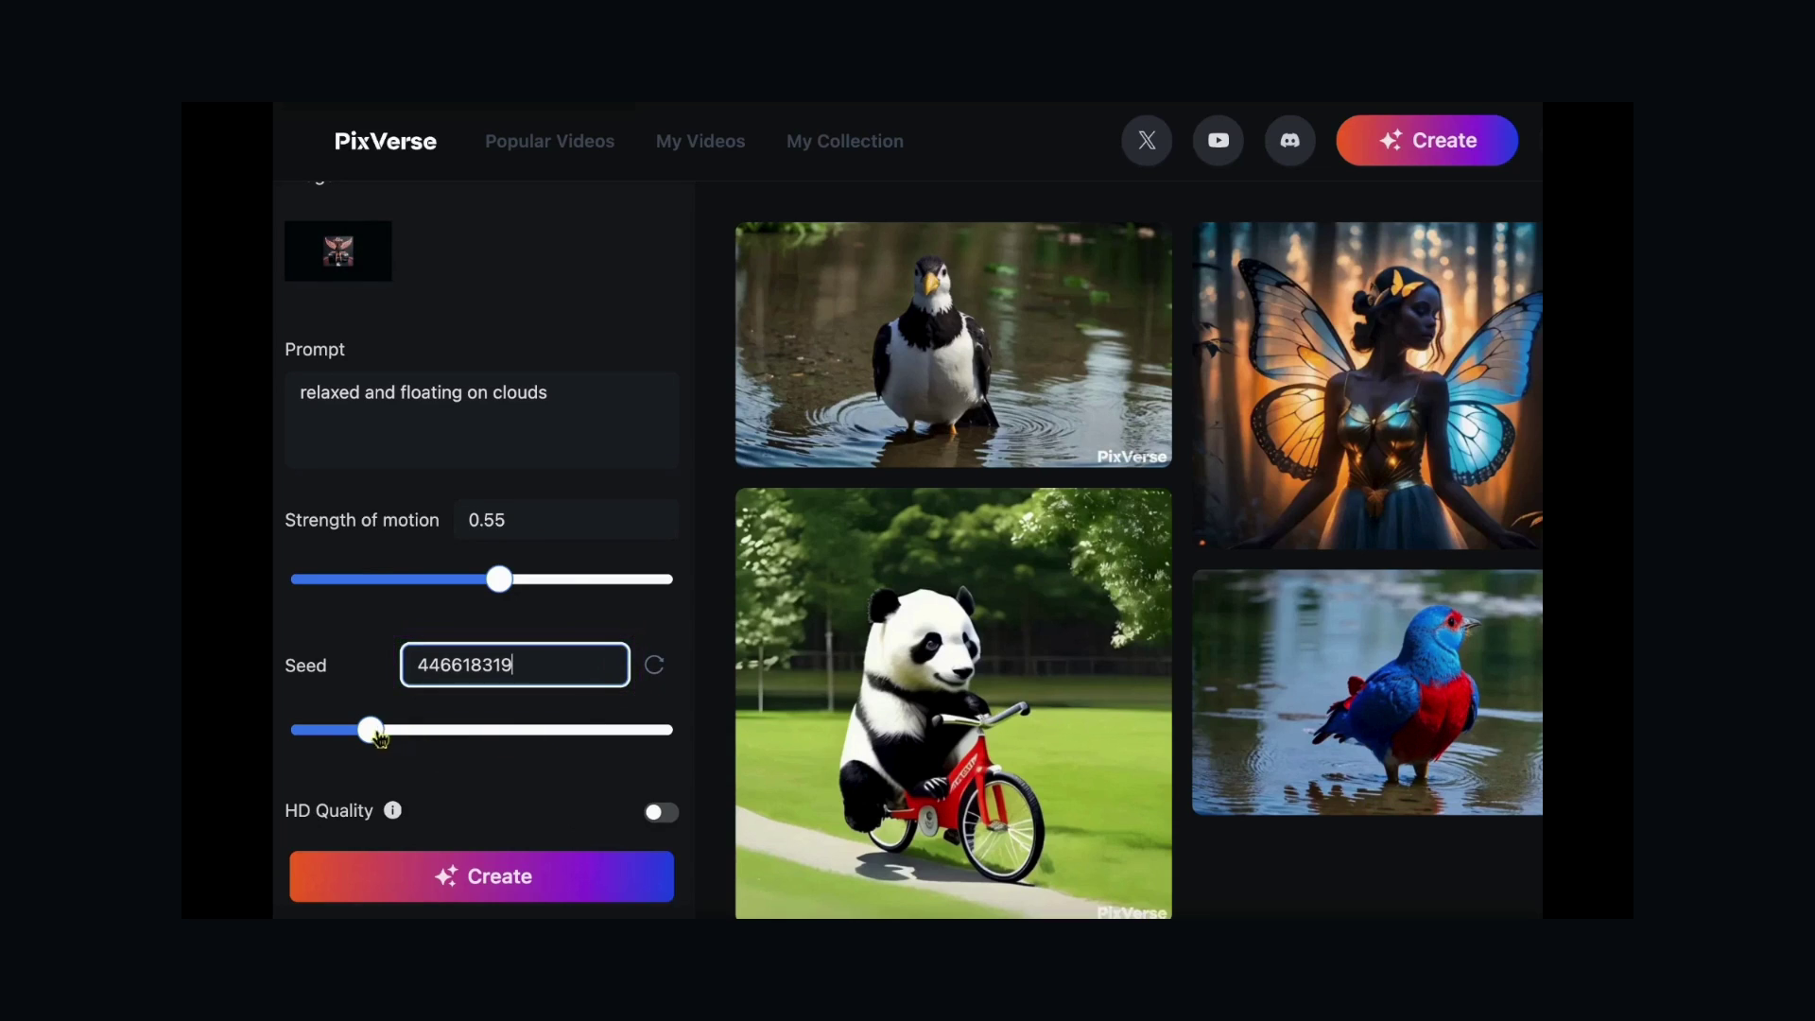
left_click_drag(379, 739, 370, 737)
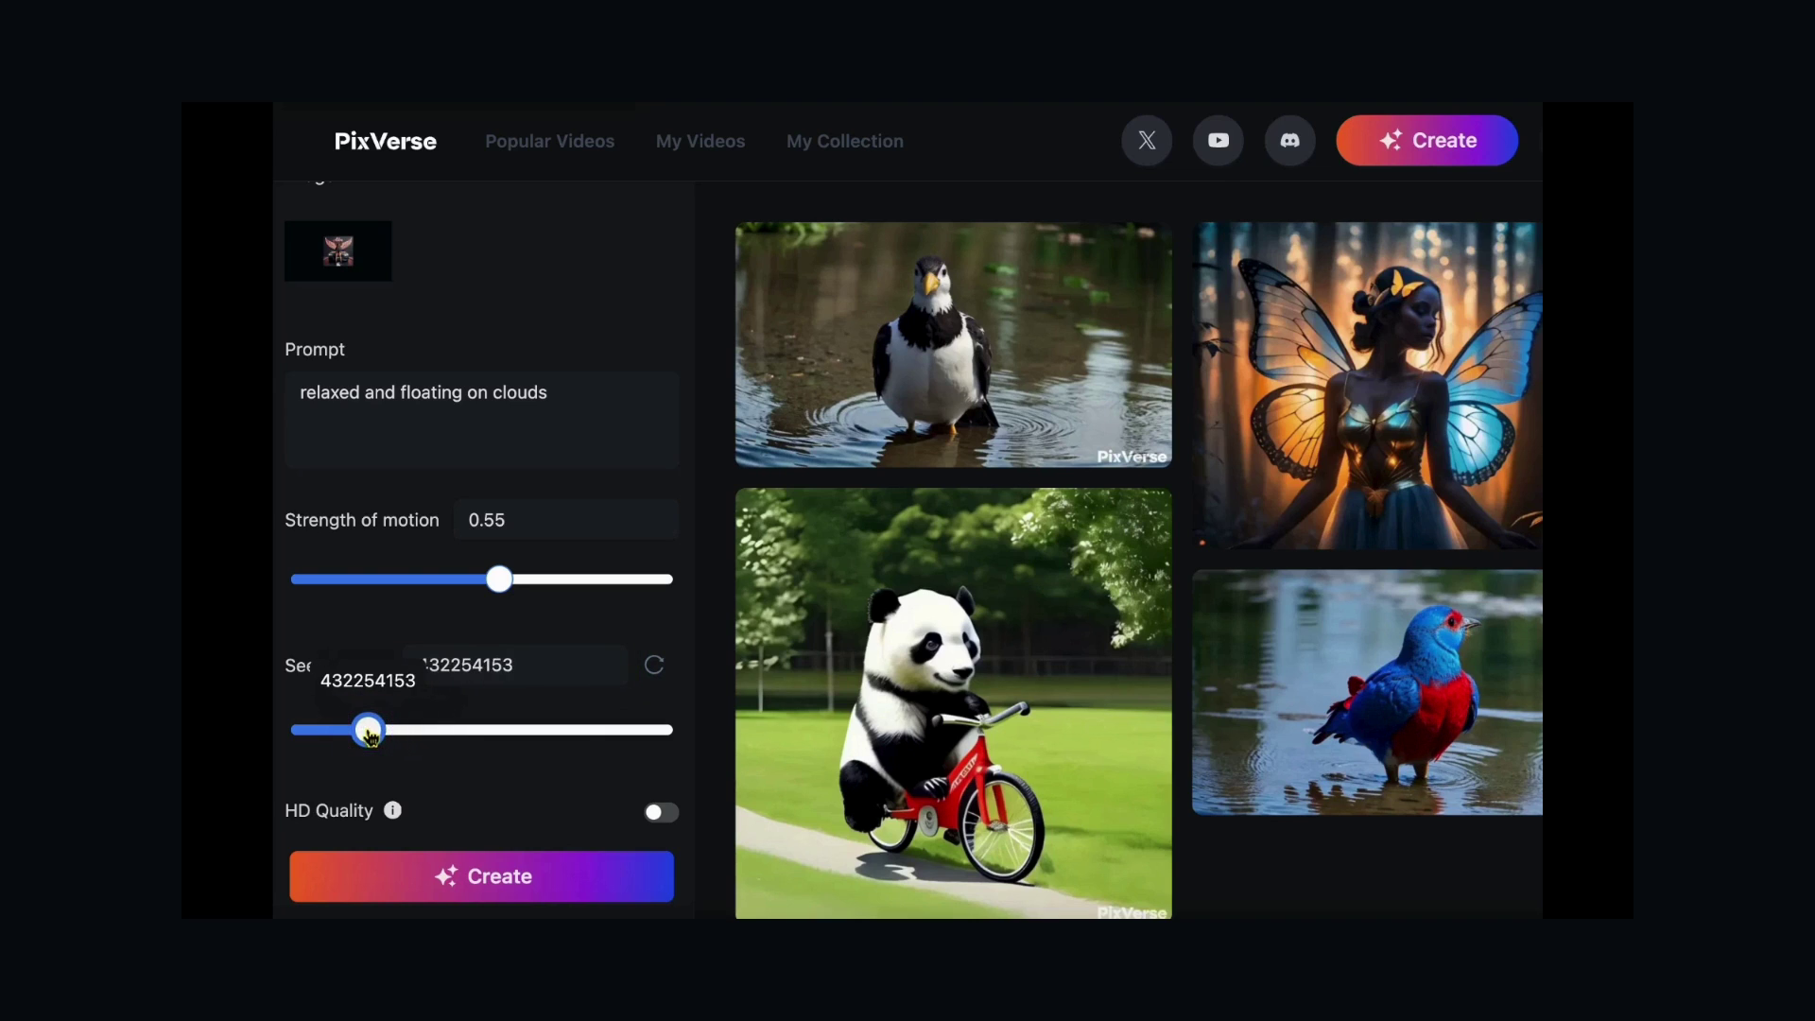
left_click(660, 814)
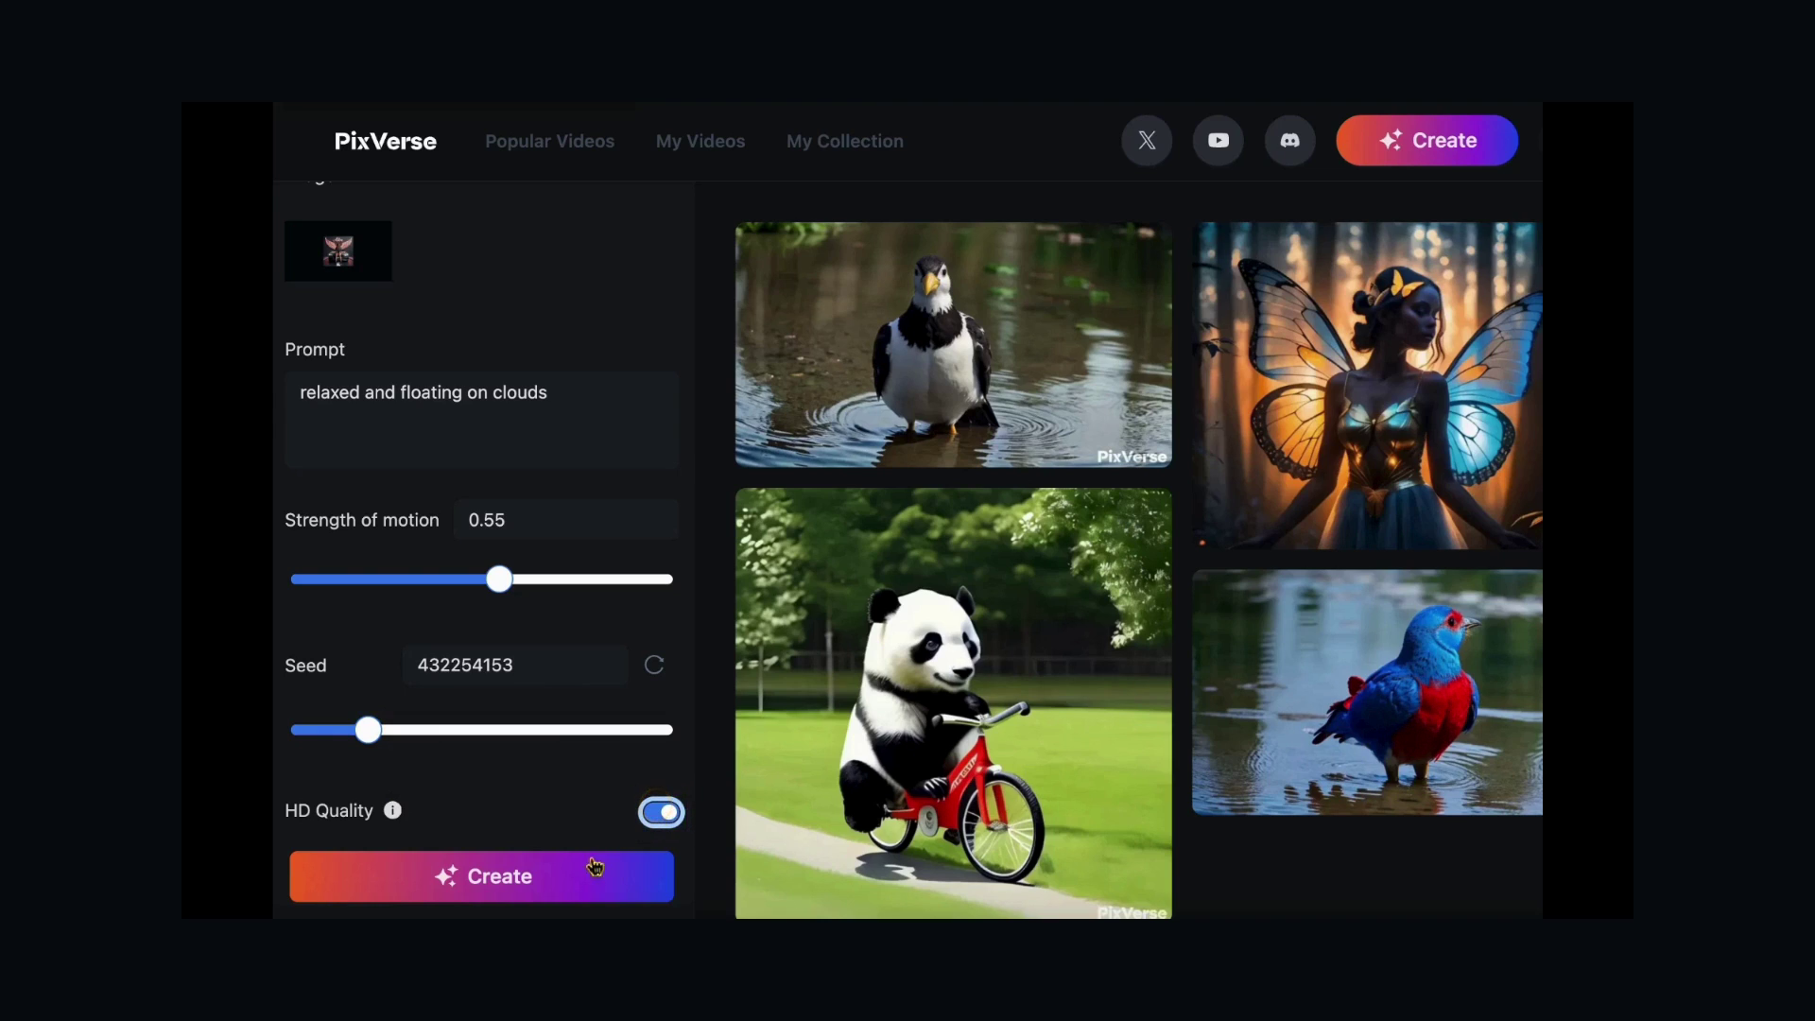
- Generate the HD image-to-video clip and view it in My Videos
left_click(551, 875)
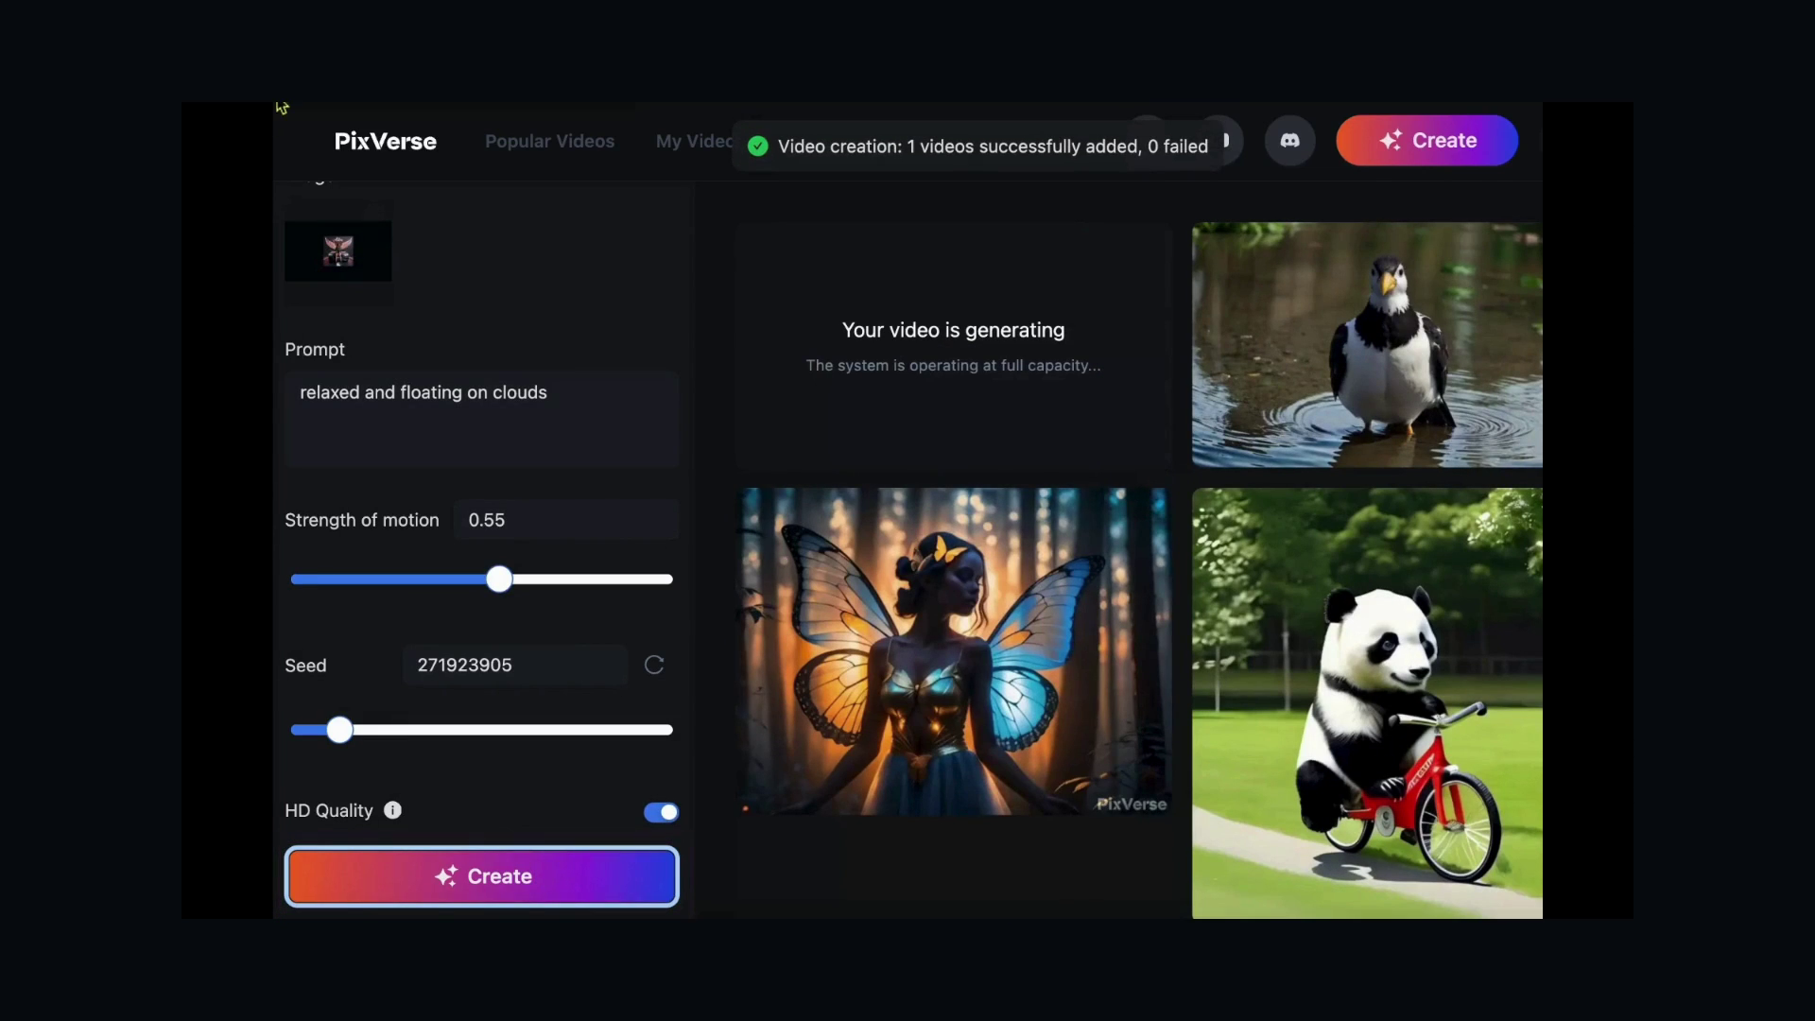
left_click(959, 351)
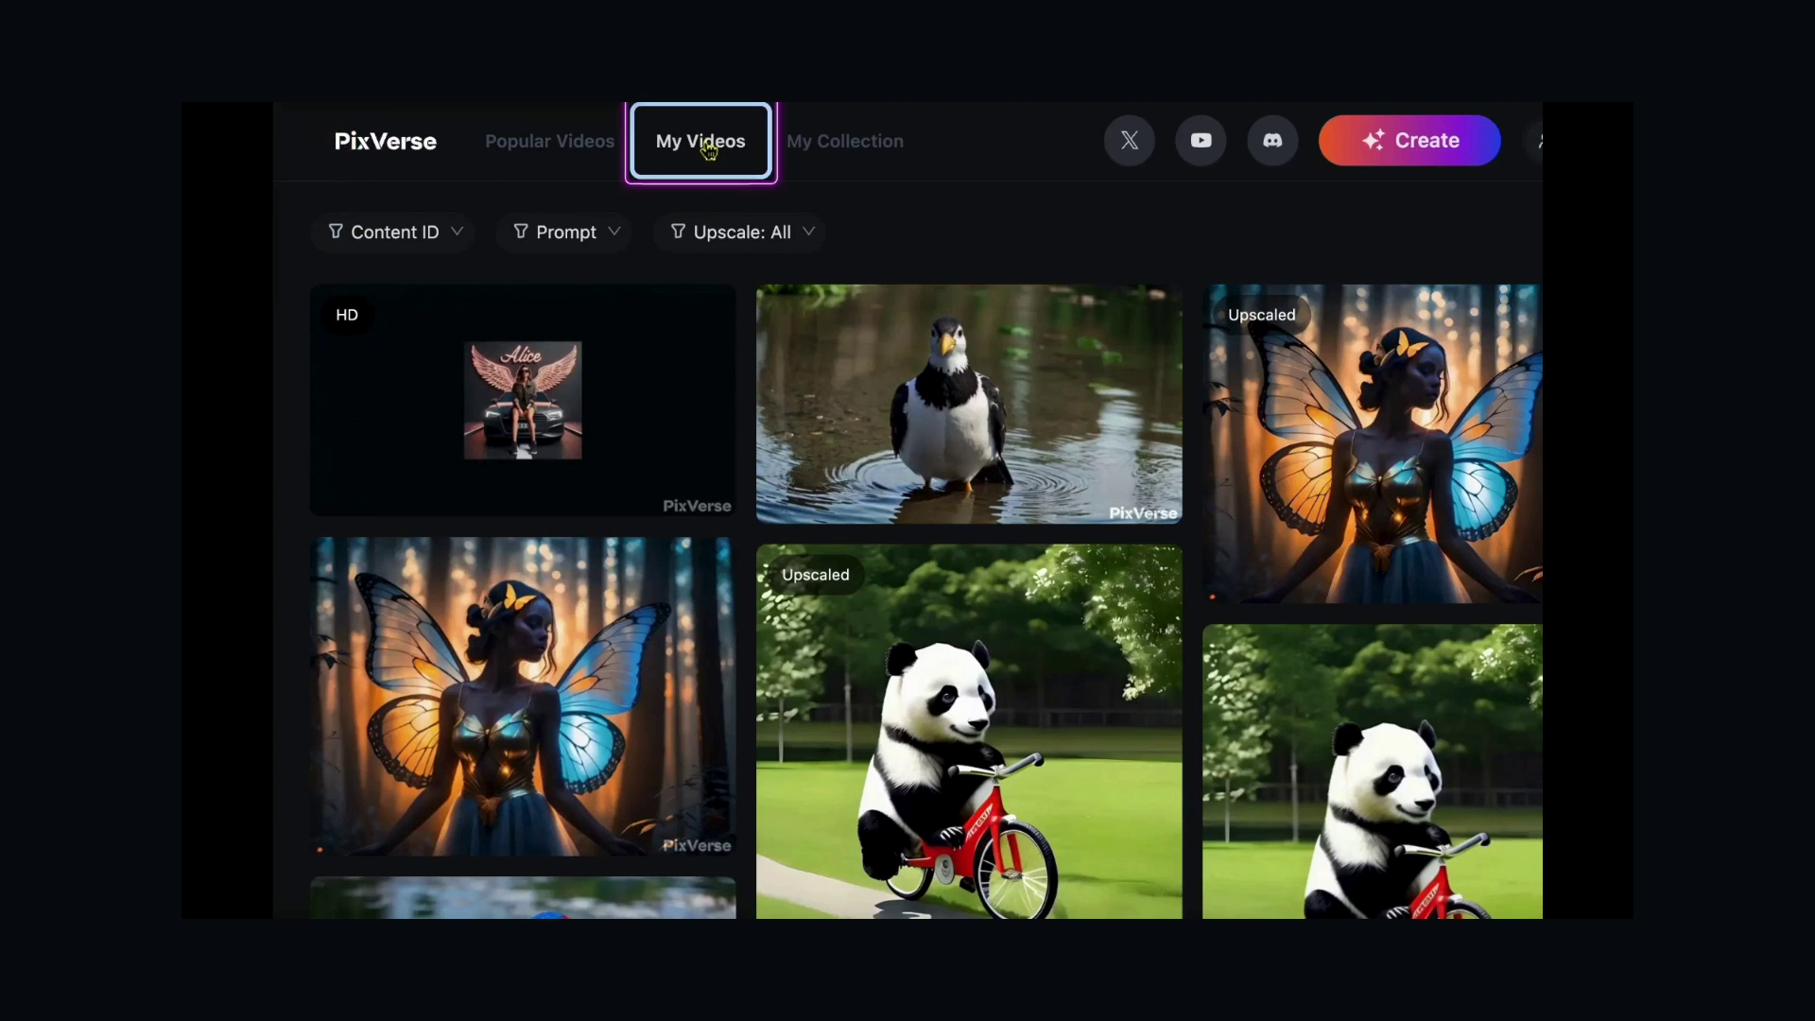
- Upscale the white and black bird clip, then open its upscaled version's details
mouse_move(958, 373)
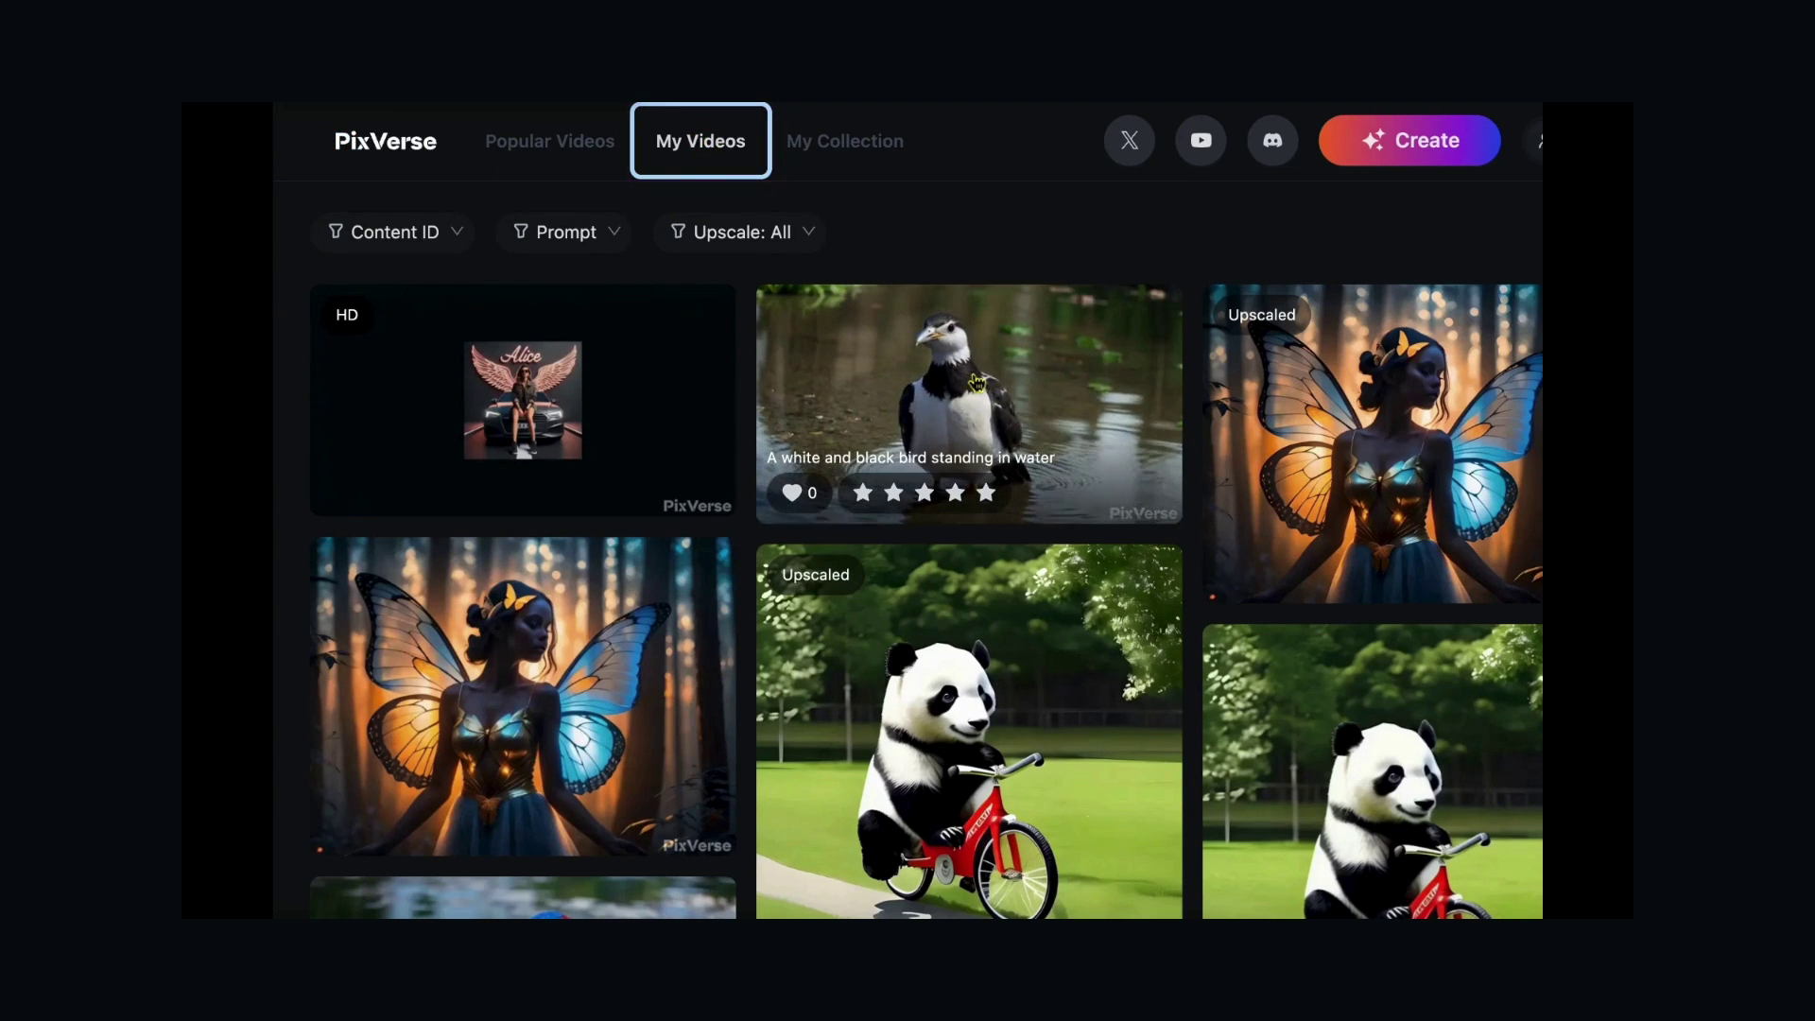
left_click(977, 386)
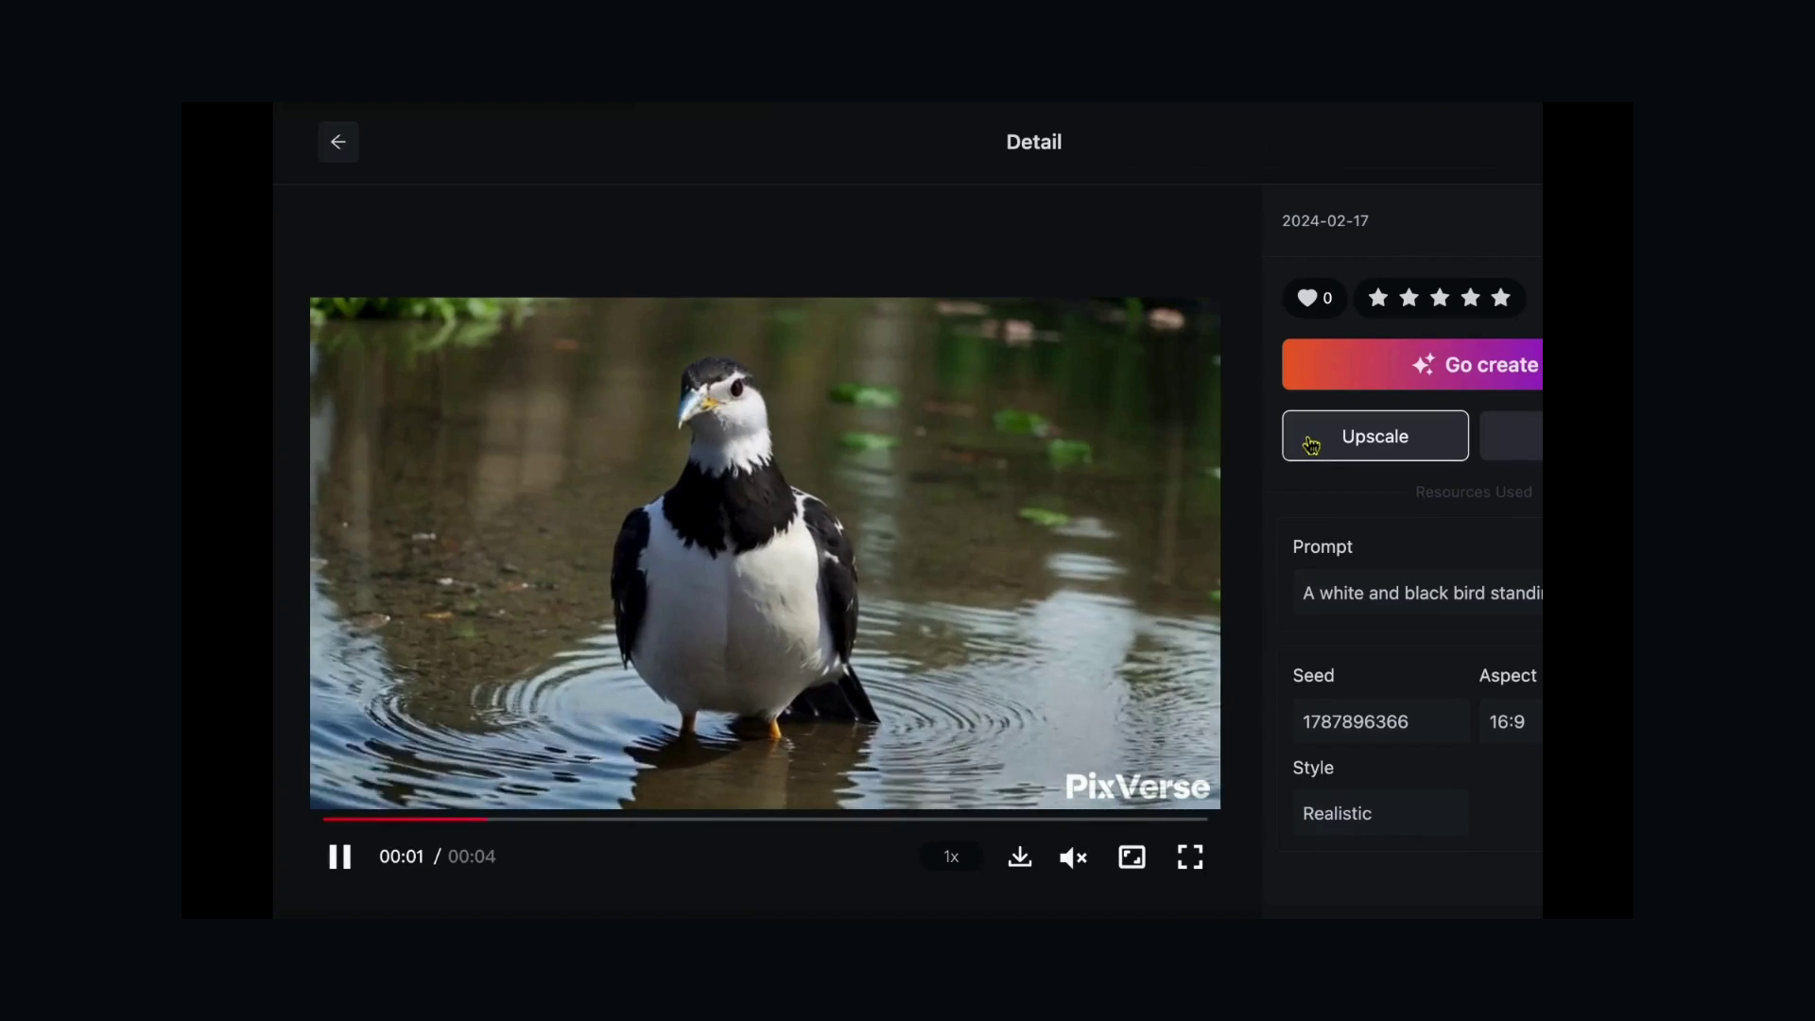
left_click(1376, 437)
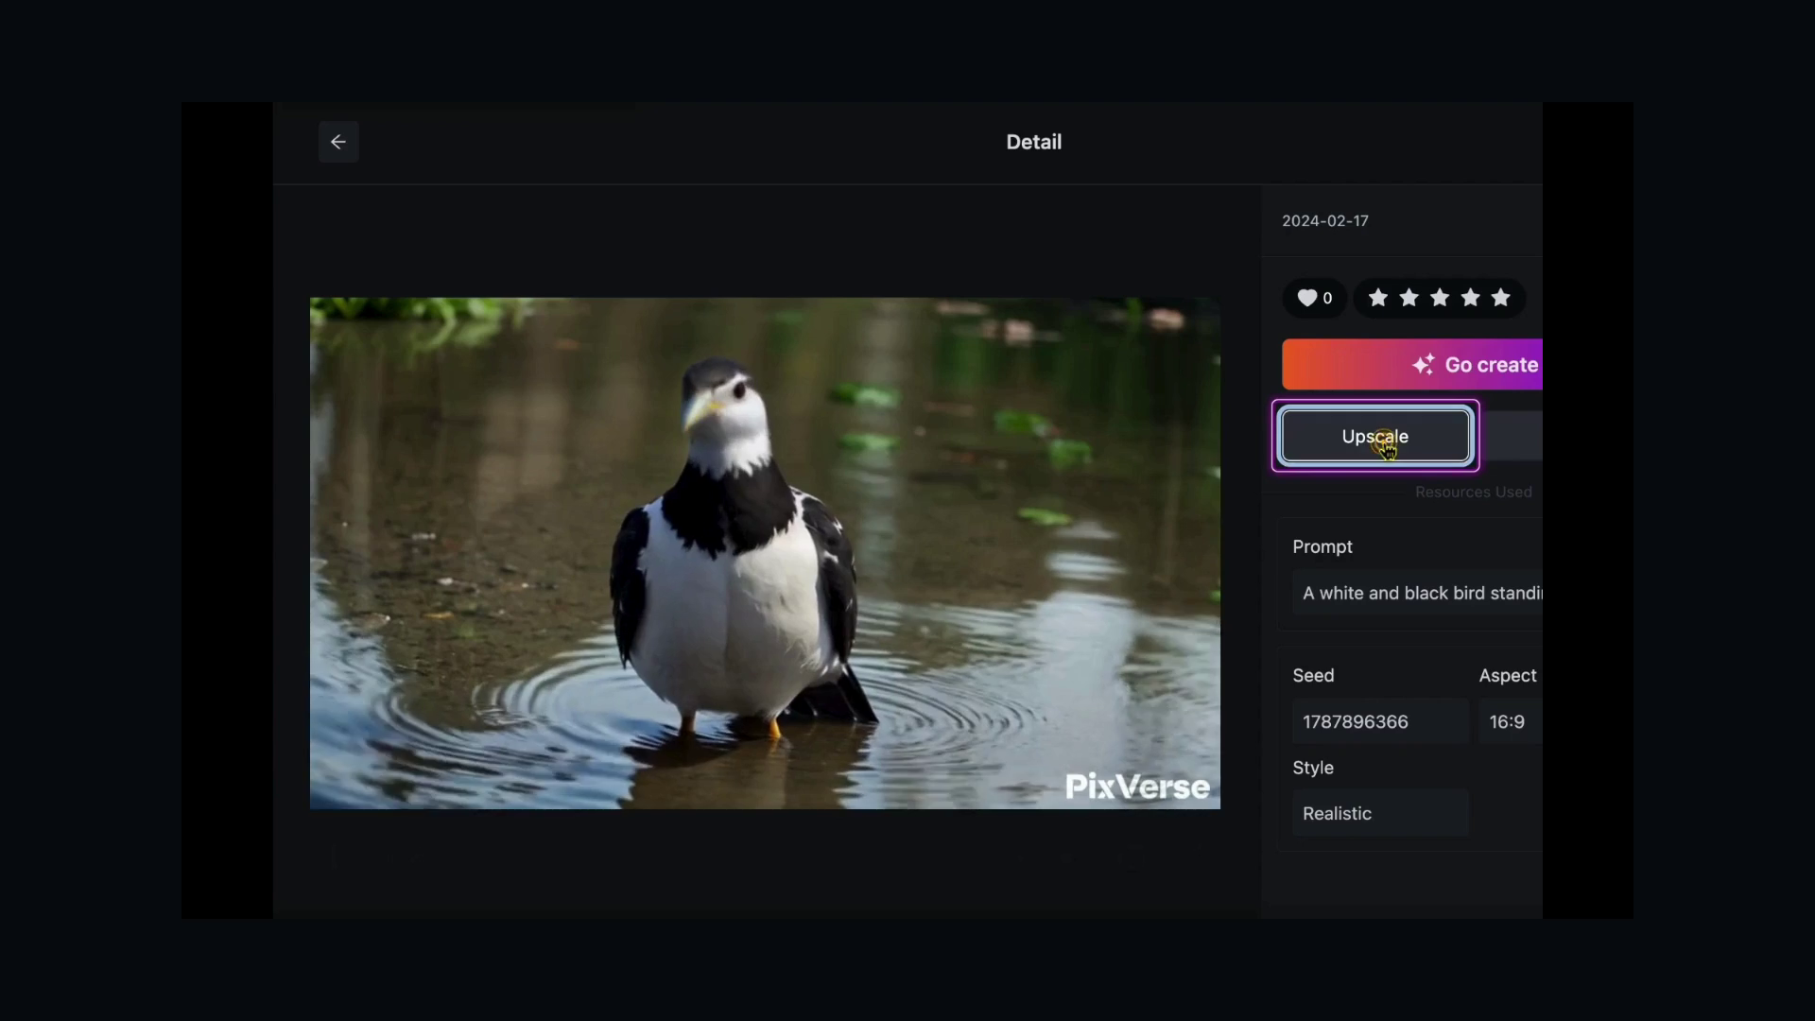
left_click(342, 142)
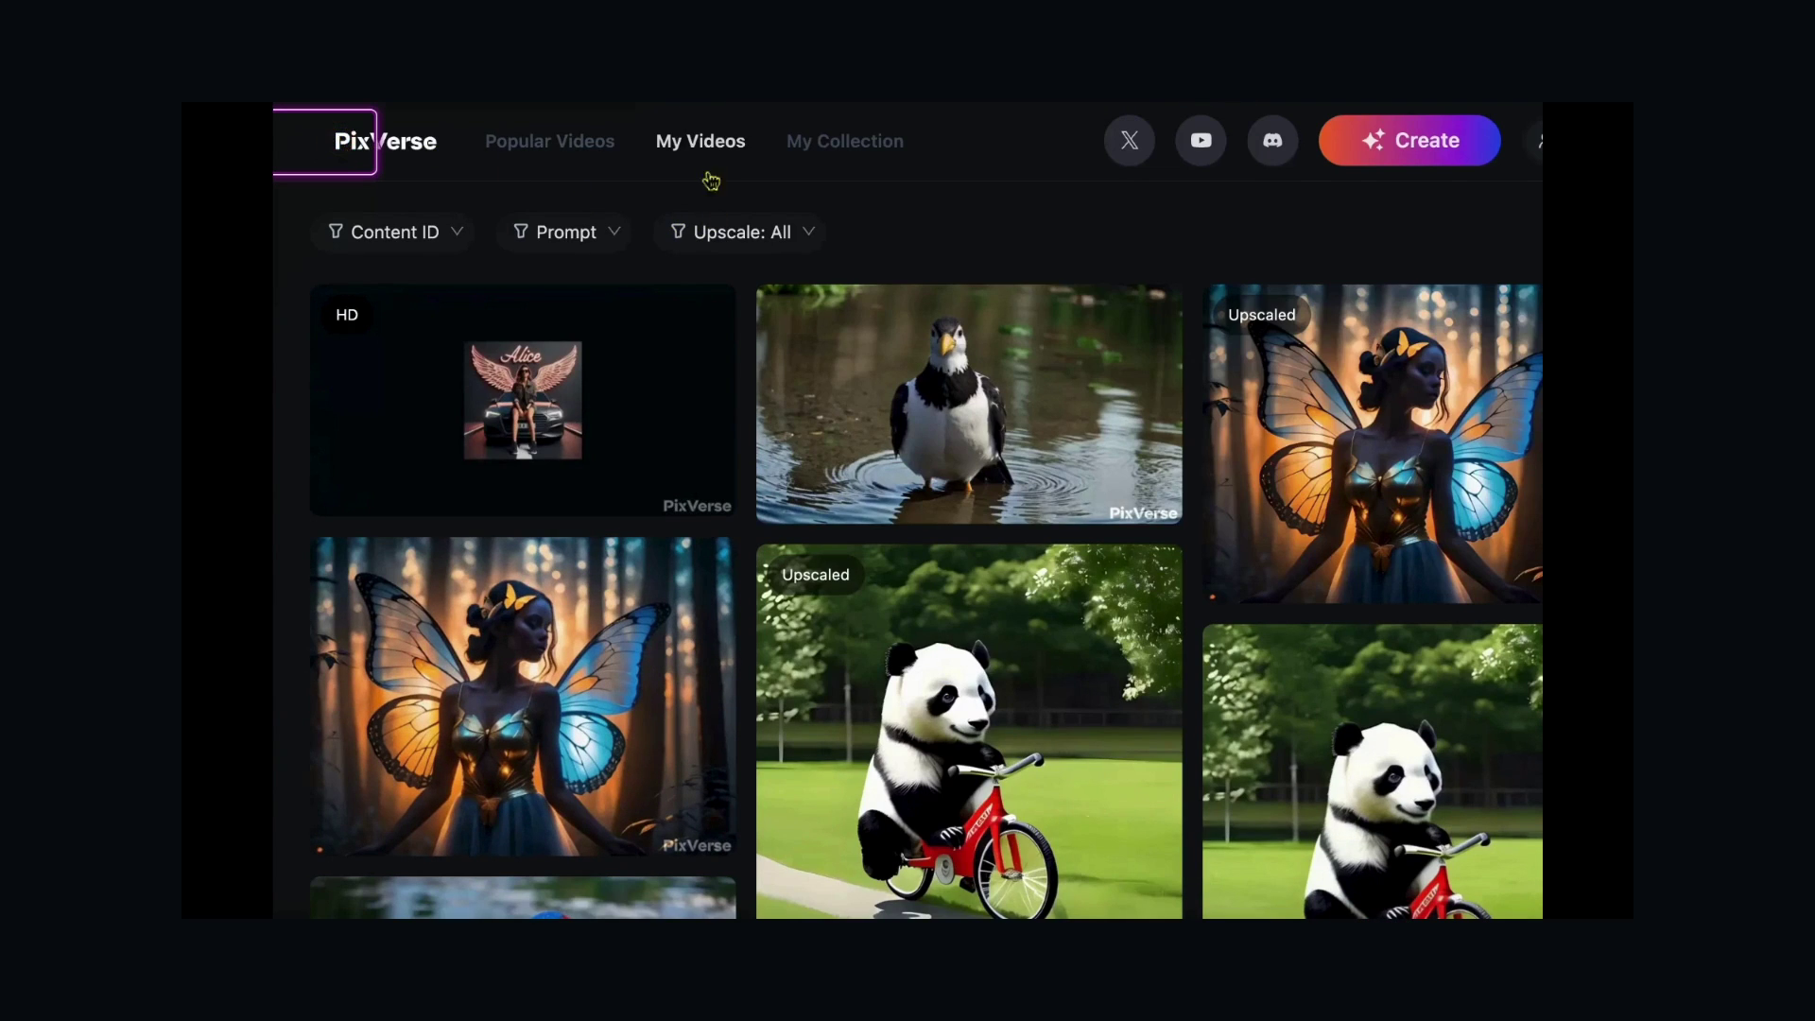
left_click(977, 386)
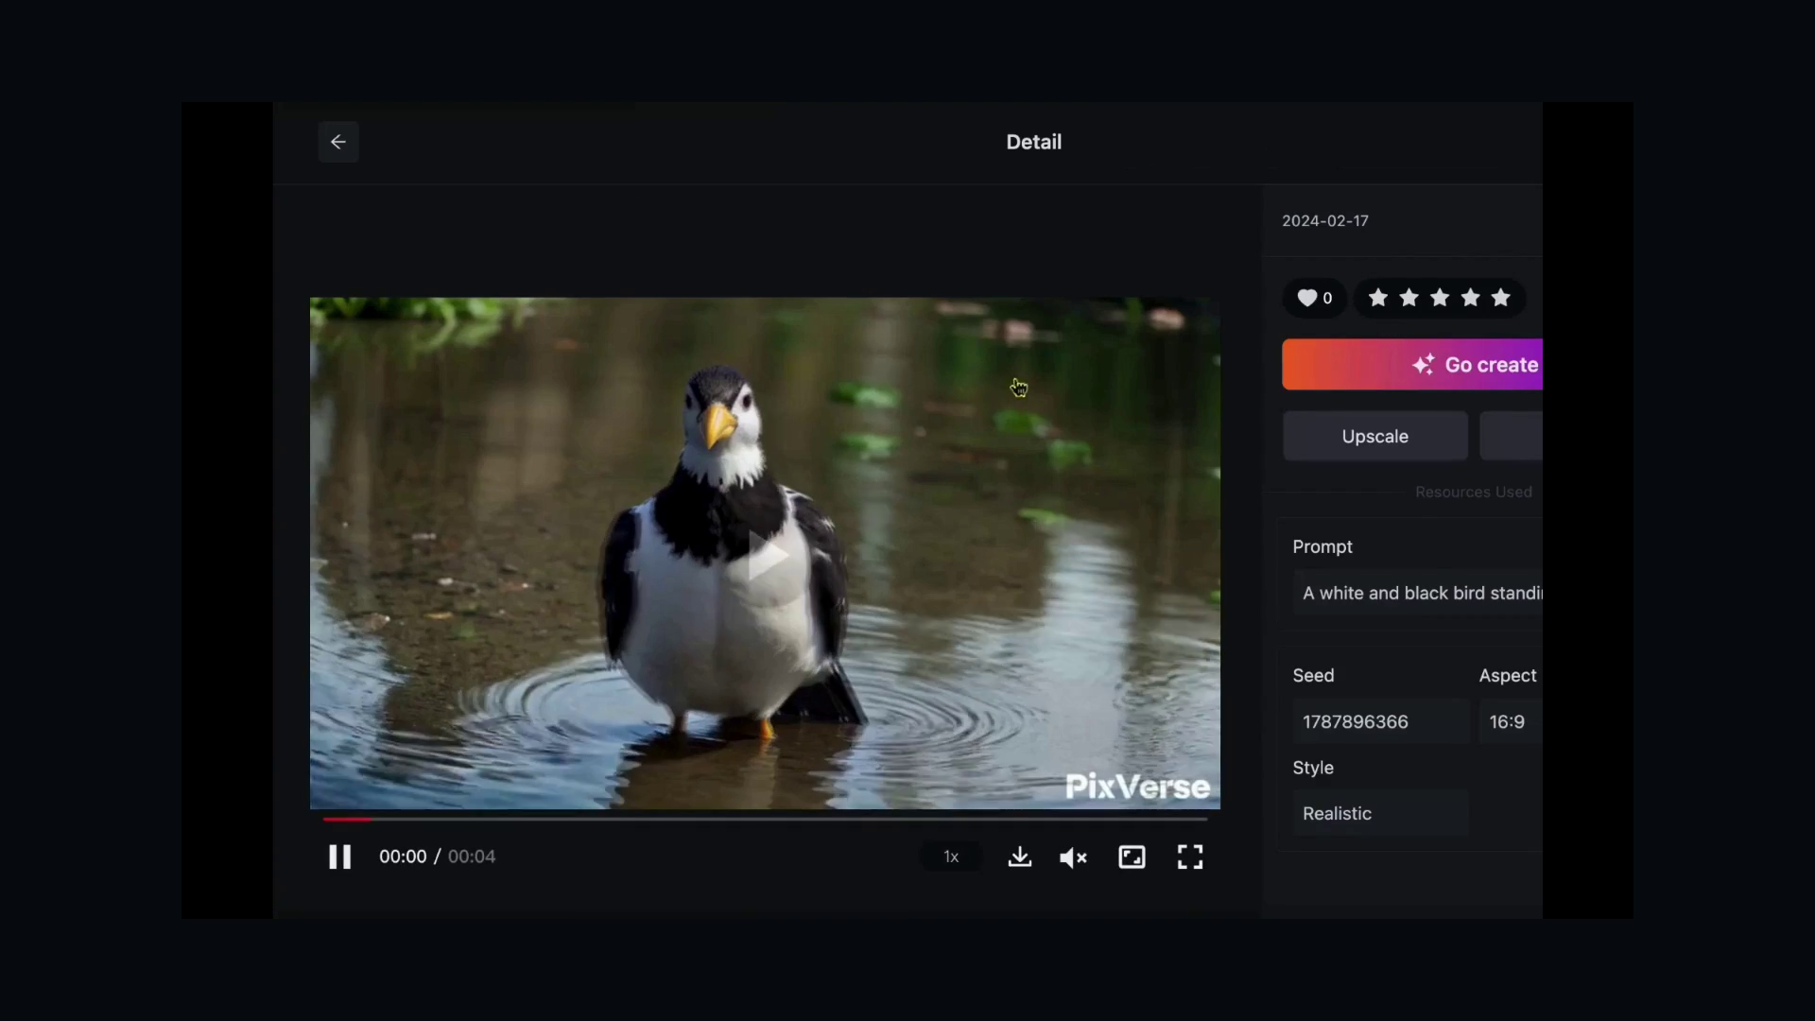